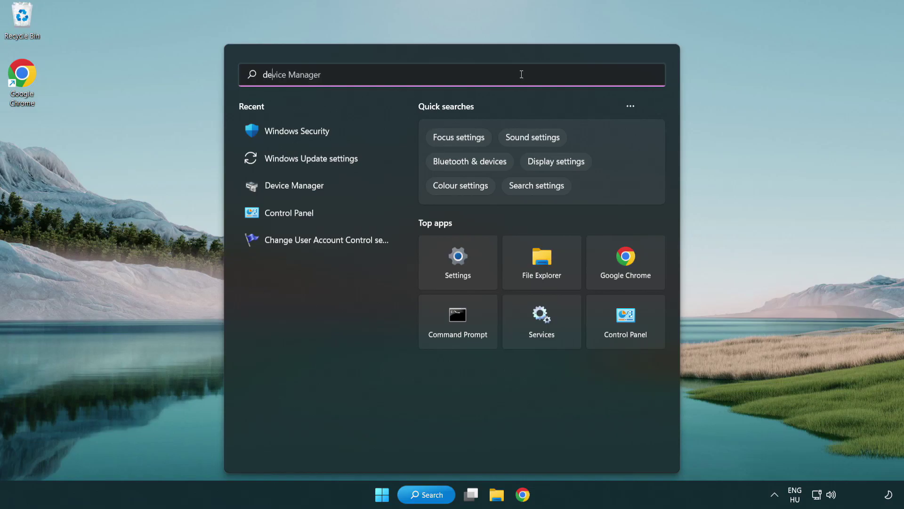
Step: Search Windows for "device manager", open Device Manager and move its window toward the middle of the desktop
type("nager")
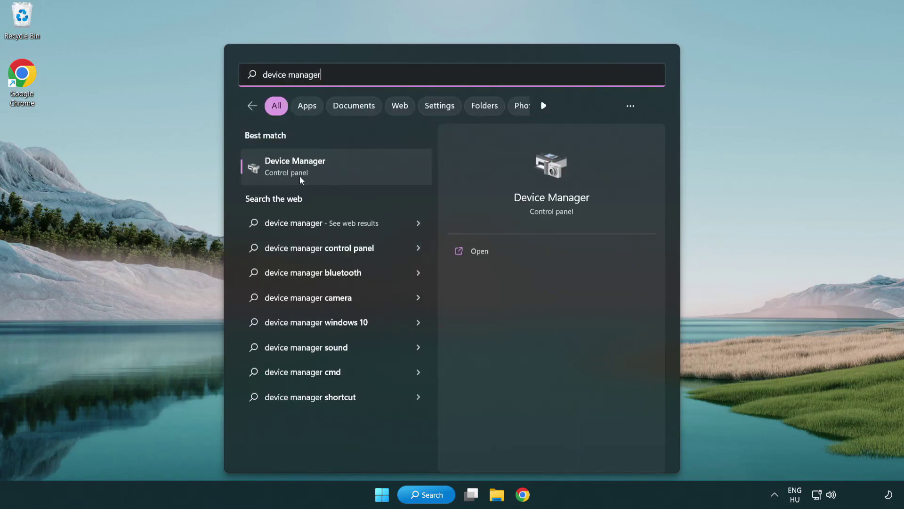
left_click(362, 170)
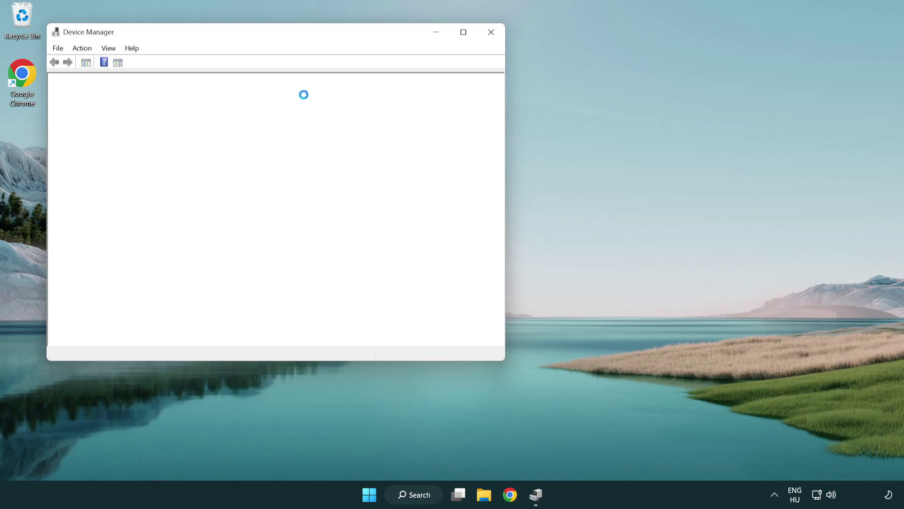
left_click_drag(249, 38, 398, 91)
Step: Expand the Display adapters category and start a driver update for the VMware SVGA 3D adapter
left_click(254, 188)
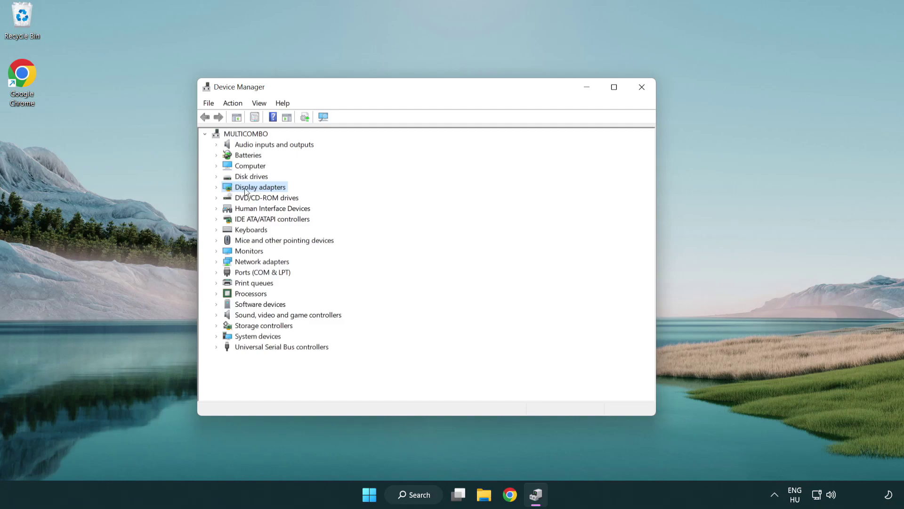
left_click(216, 187)
left_click(270, 200)
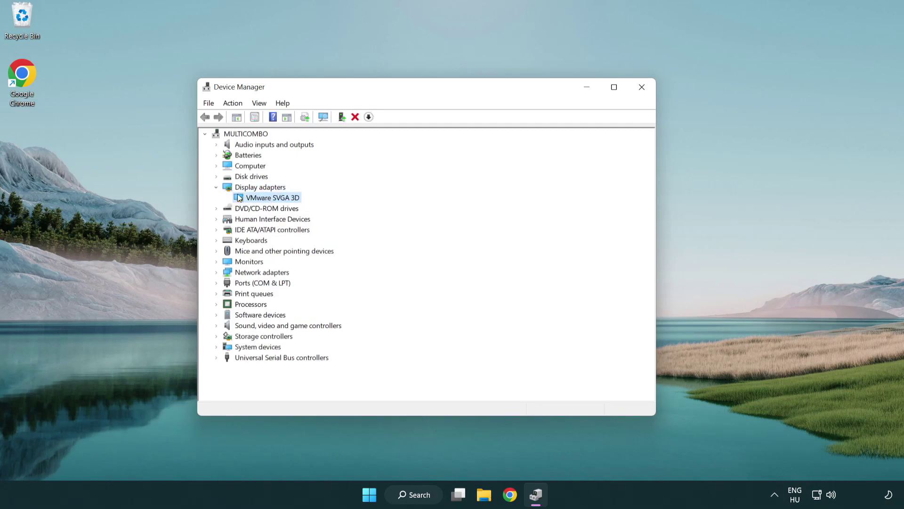
right_click(269, 199)
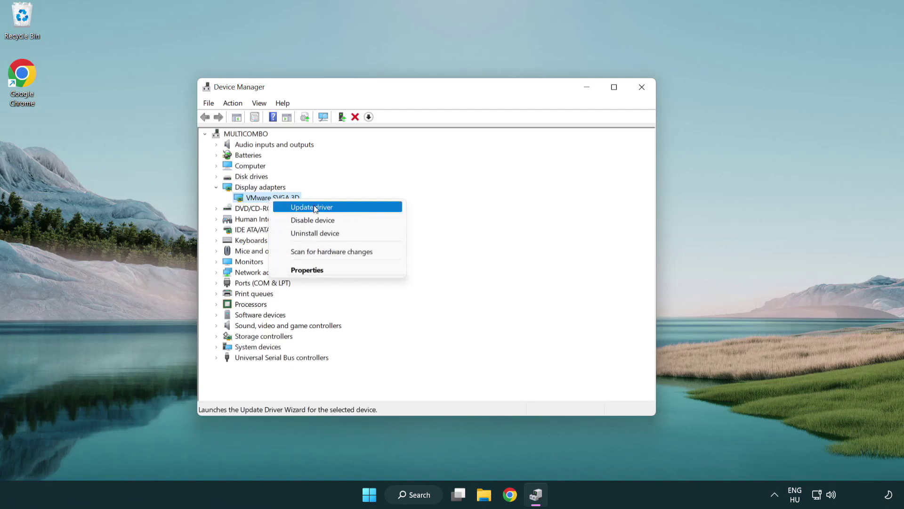
left_click(356, 207)
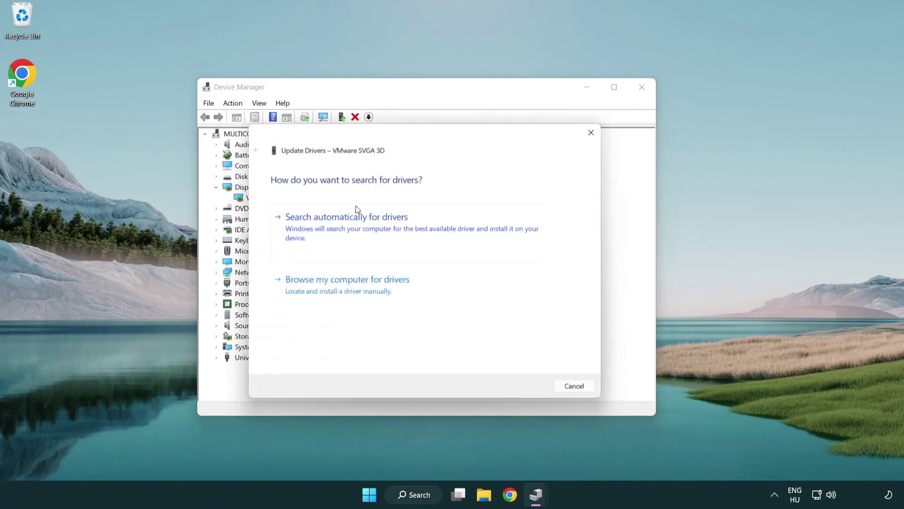
Step: Have Windows search automatically for display adapter drivers, then close the update wizard and Device Manager
left_click_drag(377, 137, 395, 132)
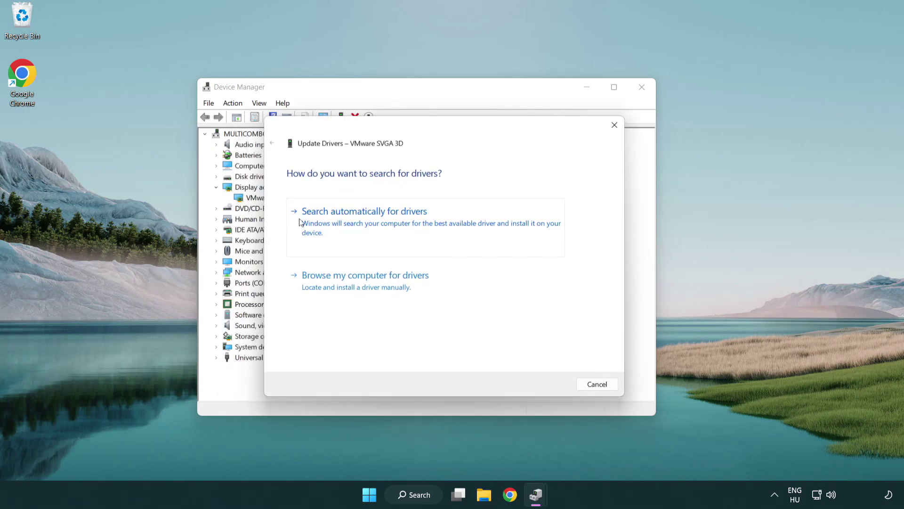
left_click(398, 222)
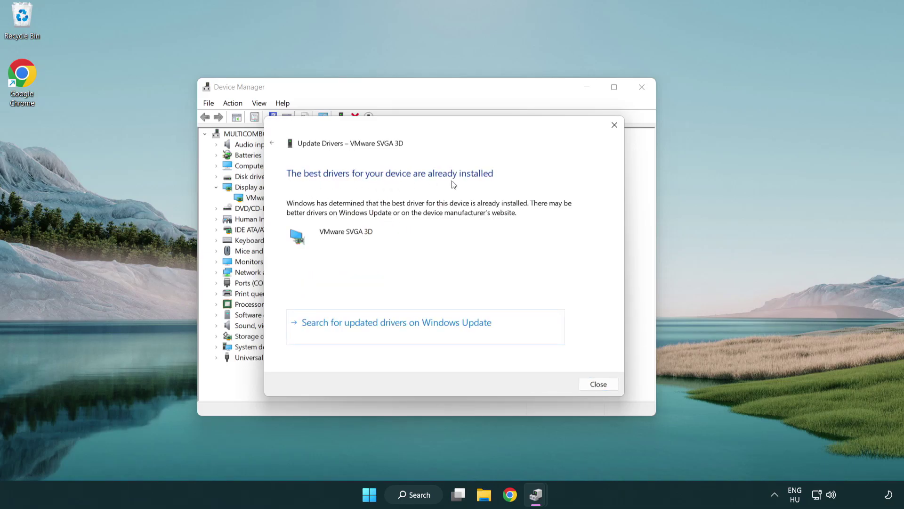
left_click(598, 384)
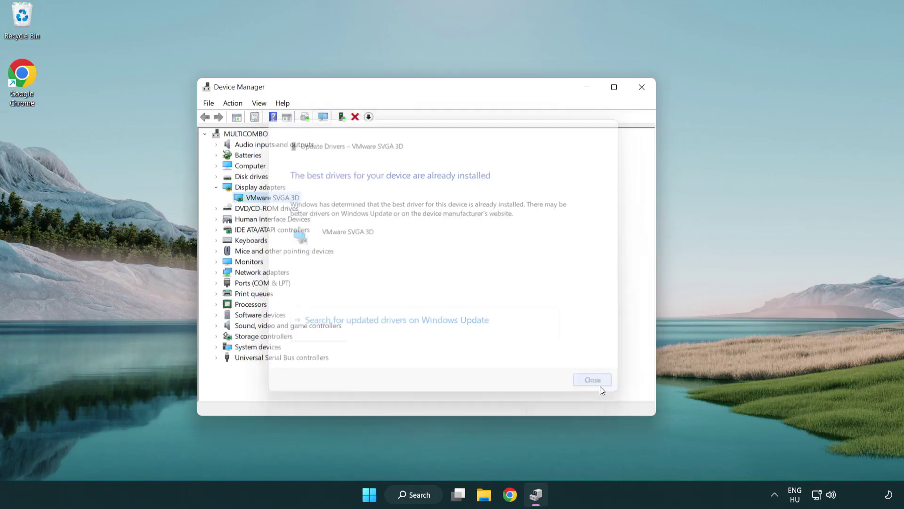
left_click(643, 89)
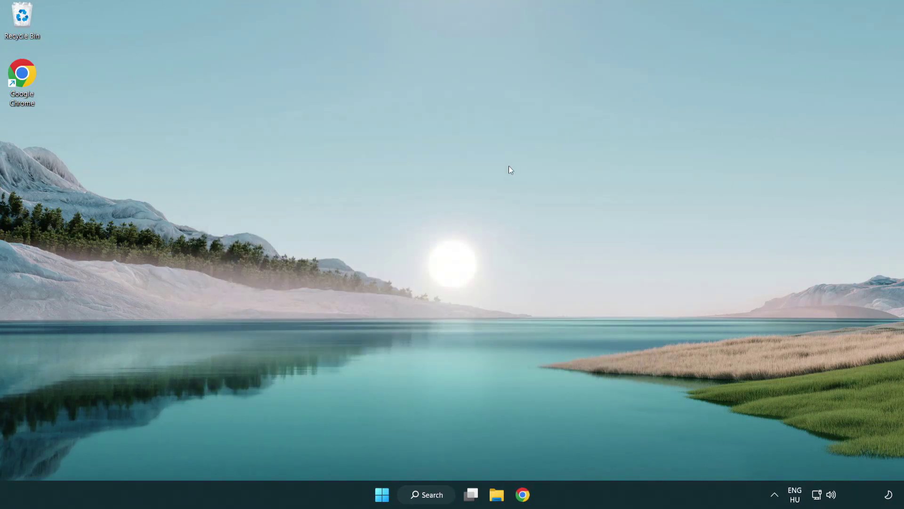
Step: Search Windows for "update", check for updates in the Windows Update settings, and close Settings
left_click(435, 494)
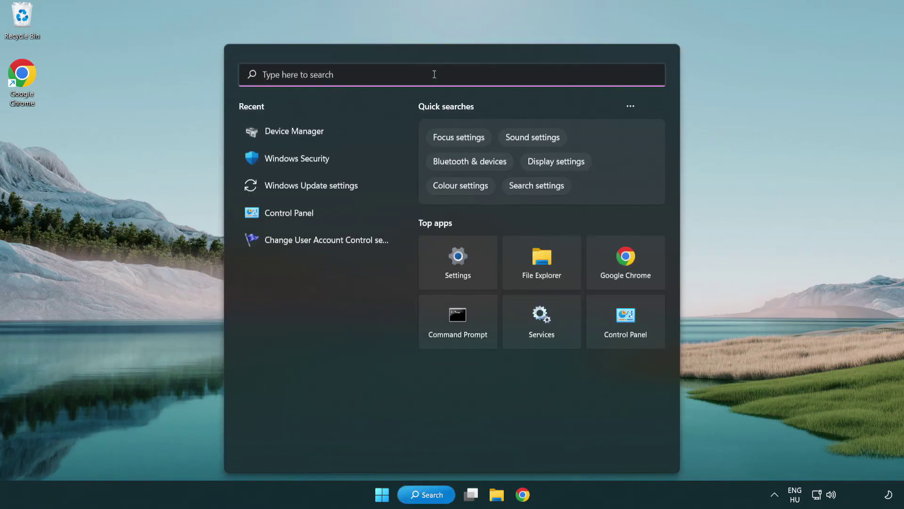
type("update")
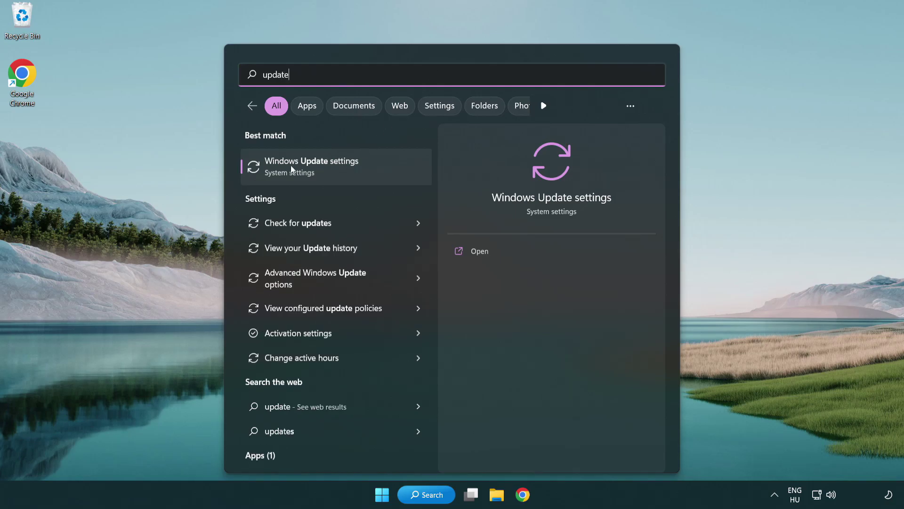
left_click(352, 171)
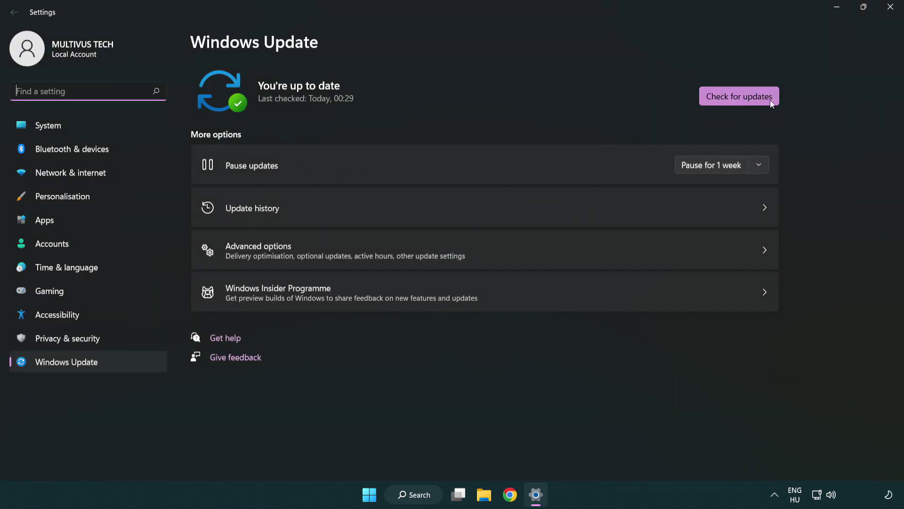
left_click(756, 100)
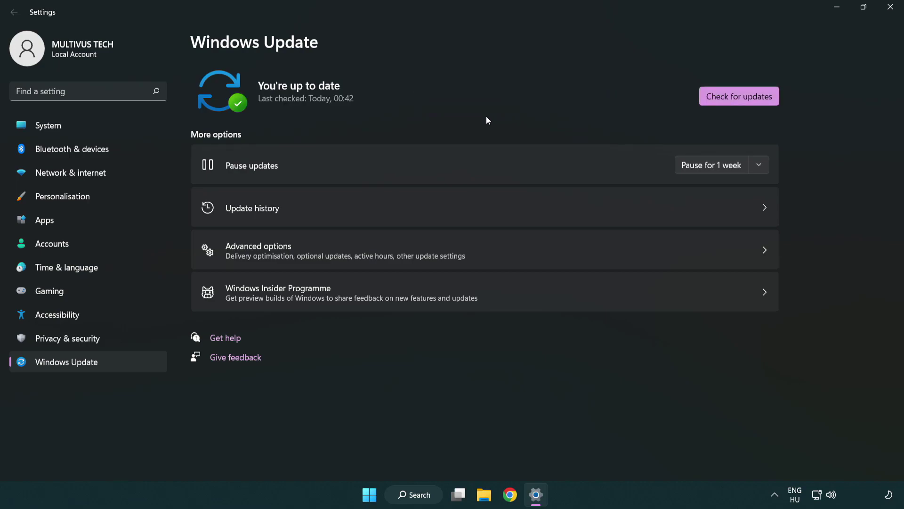
left_click(887, 14)
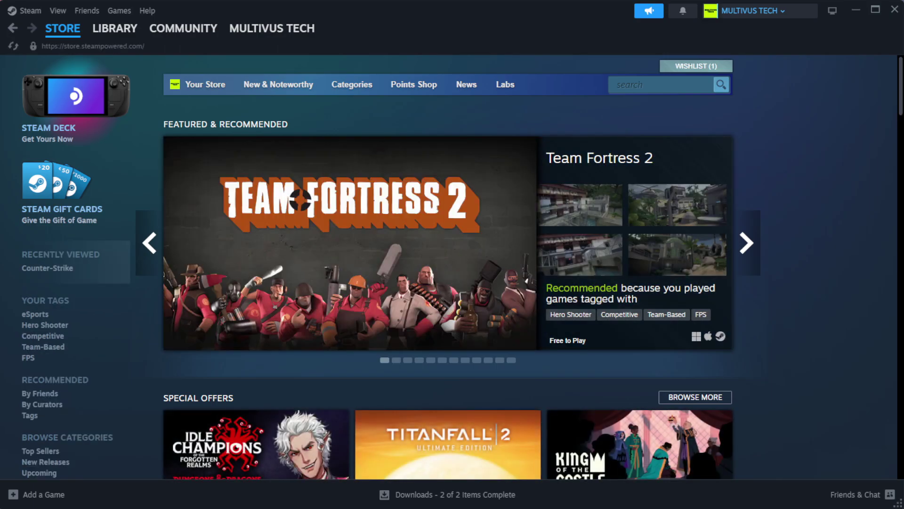
Step: In Steam, verify the integrity of the game files for the favorite game in the library through its Installed Files properties
mouse_move(115, 34)
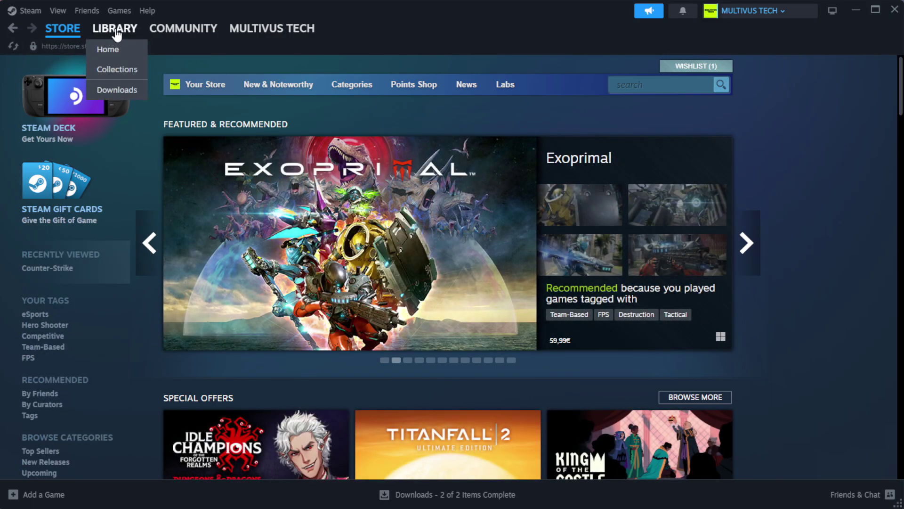
left_click(129, 49)
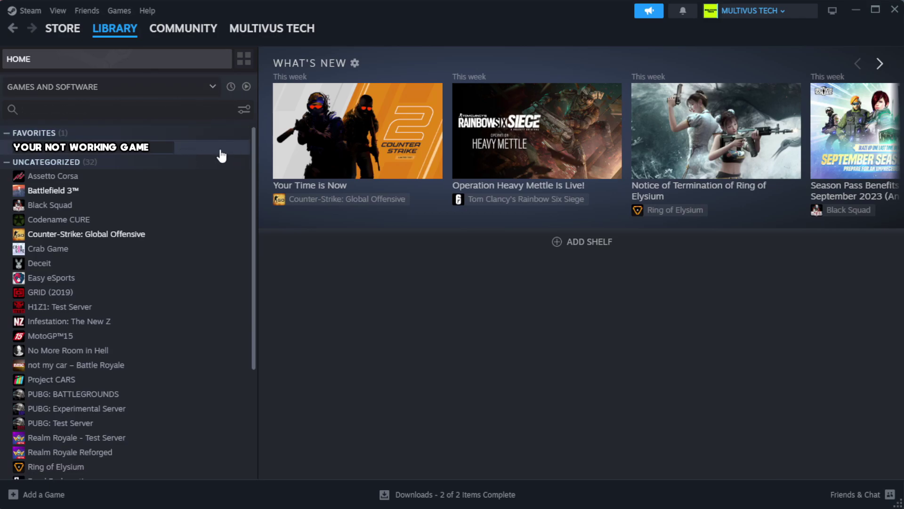
right_click(223, 148)
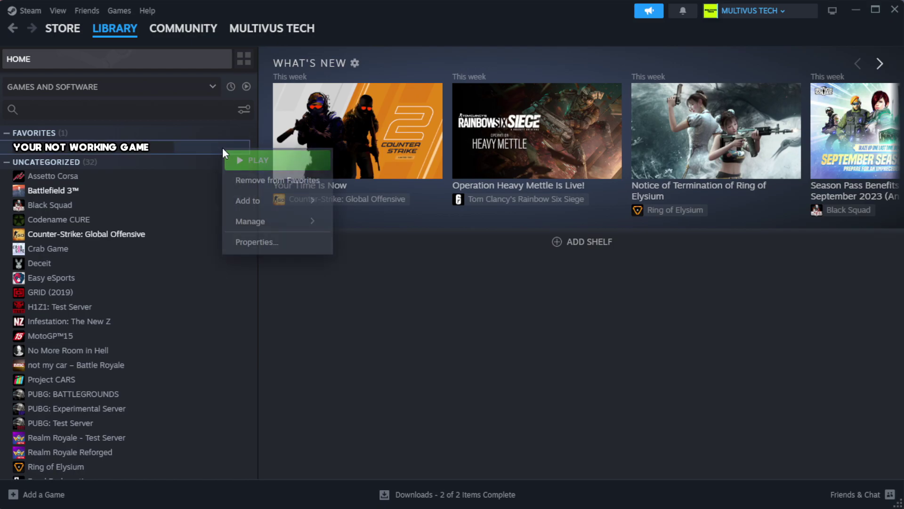
left_click(288, 247)
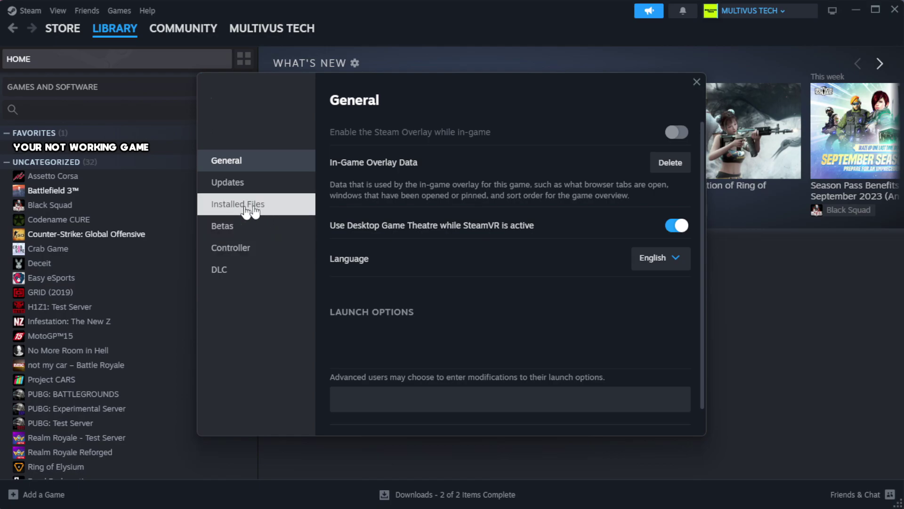
left_click(298, 214)
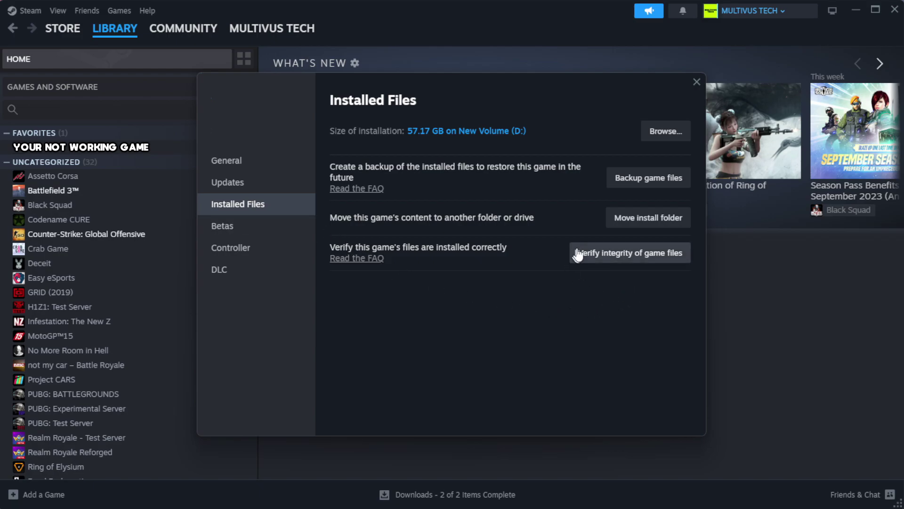
left_click(636, 262)
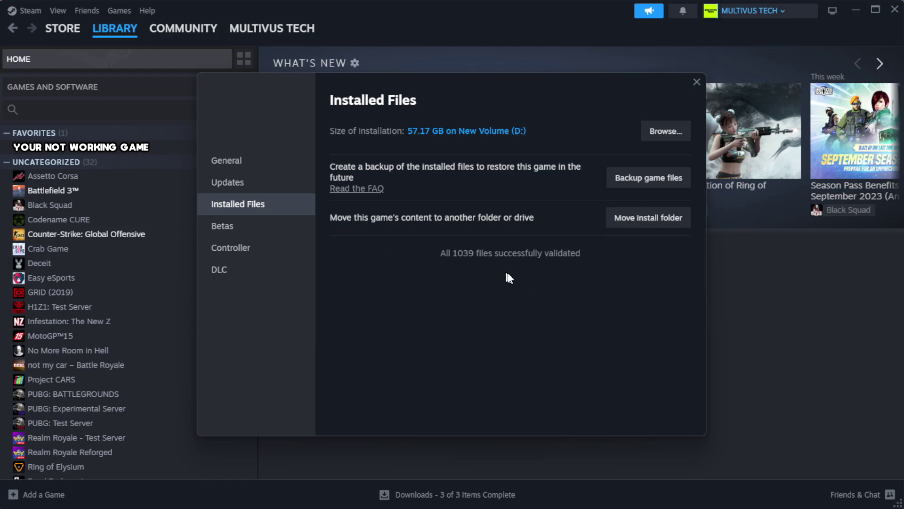
Step: Browse to the game's installation folder and open the properties of the YOUR NOT WORKING GAME shortcut
left_click(665, 141)
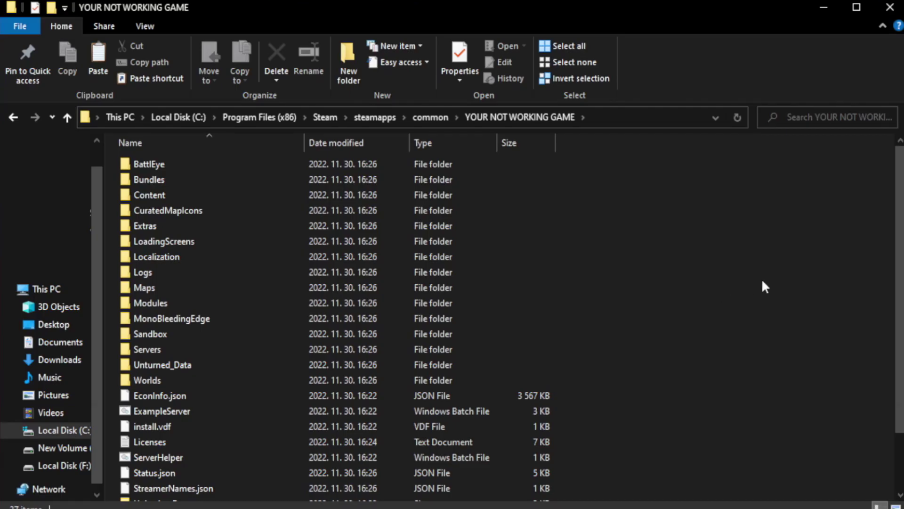
left_click_drag(900, 258, 901, 314)
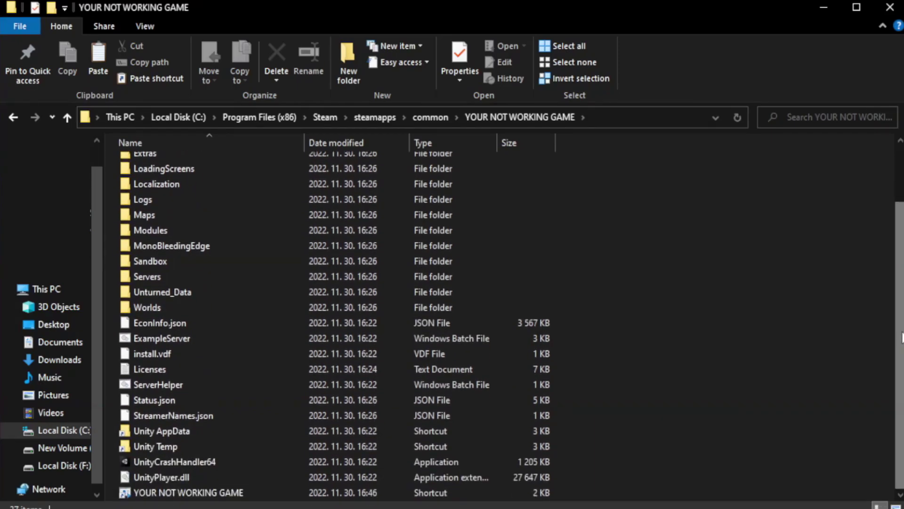
left_click(360, 497)
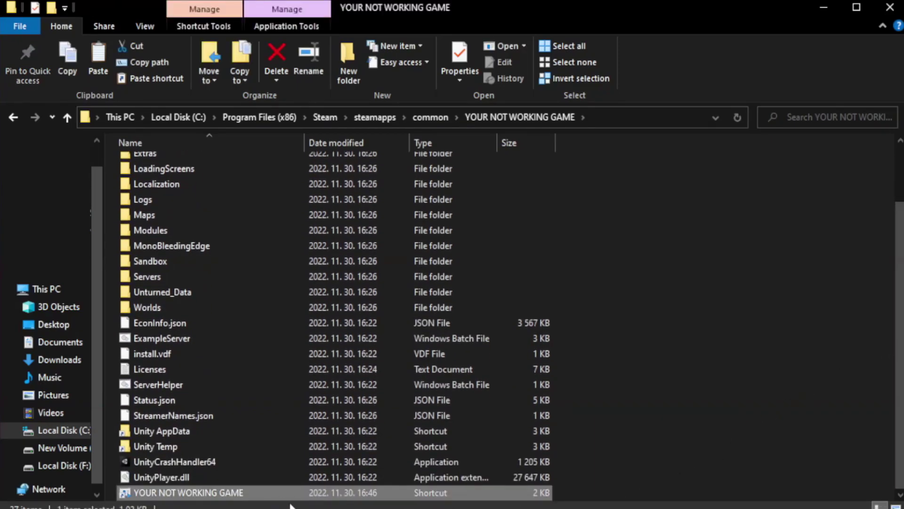
right_click(301, 490)
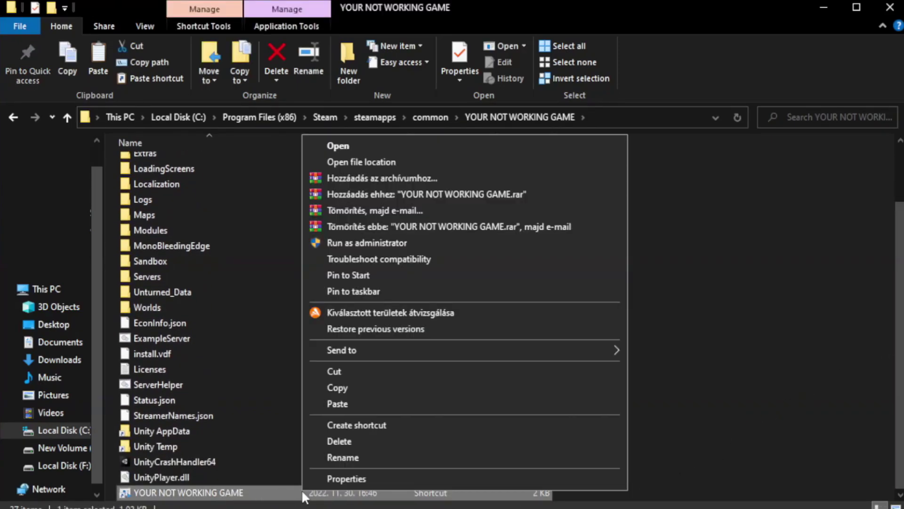
left_click(462, 479)
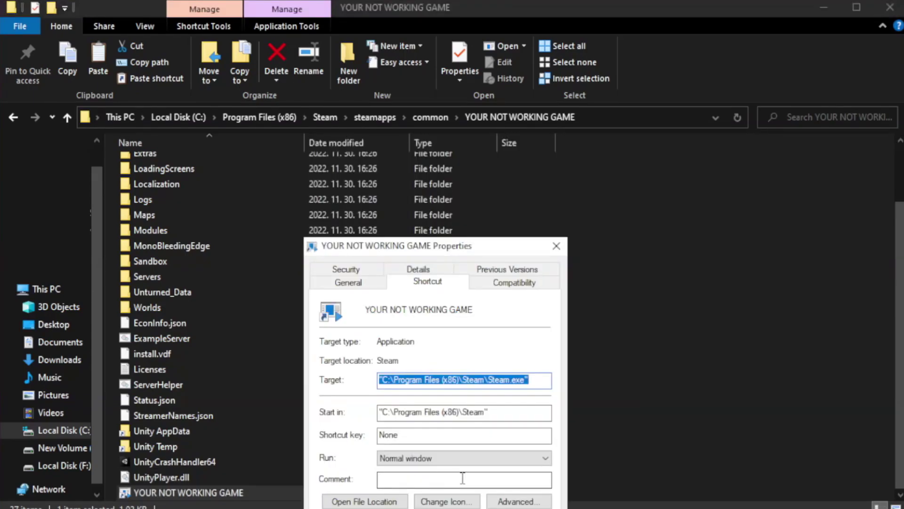
left_click_drag(453, 250, 454, 93)
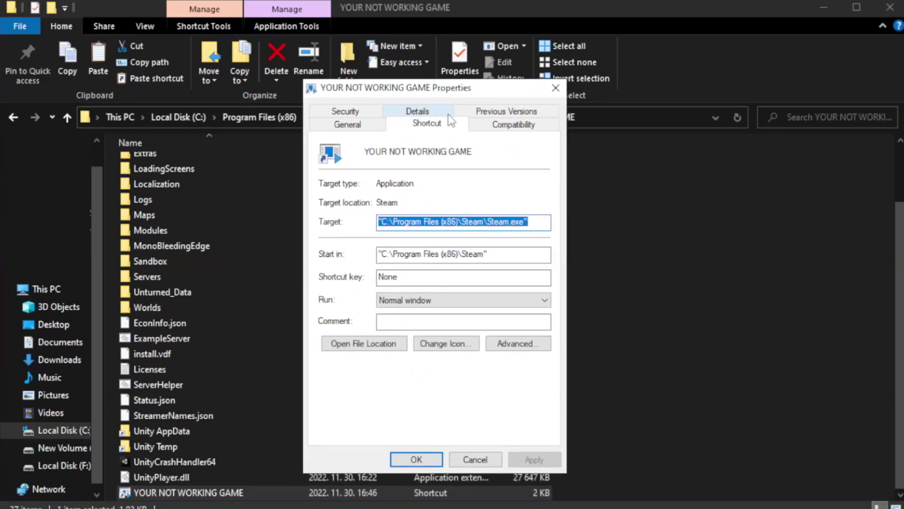
Step: Enable compatibility mode for the game shortcut and set it to Windows 8
left_click(511, 131)
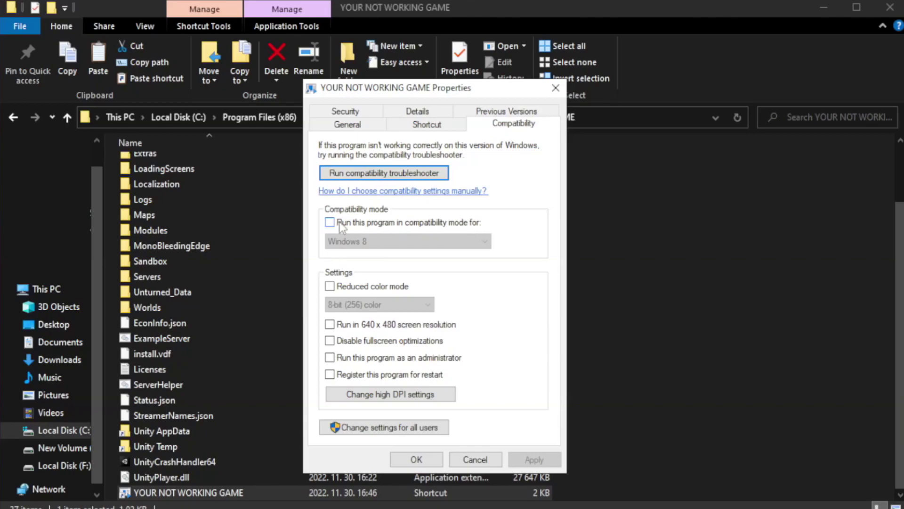
left_click(357, 221)
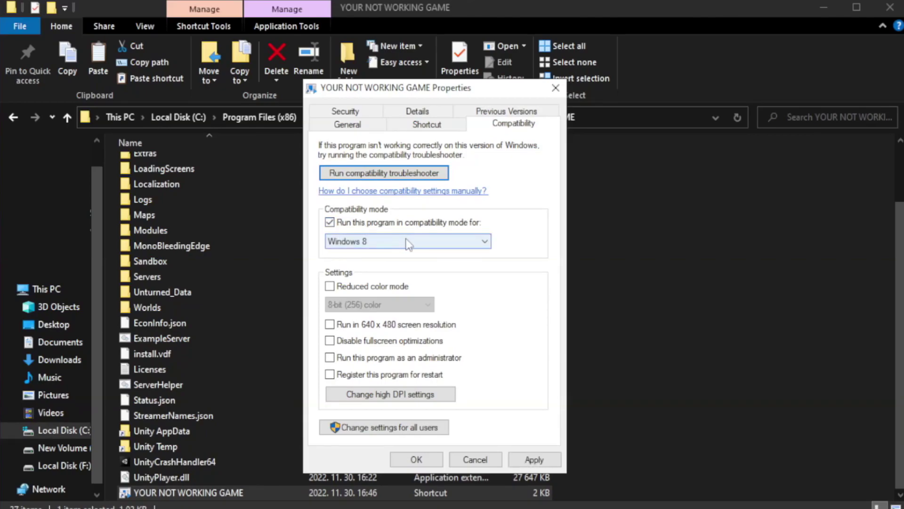
left_click(408, 241)
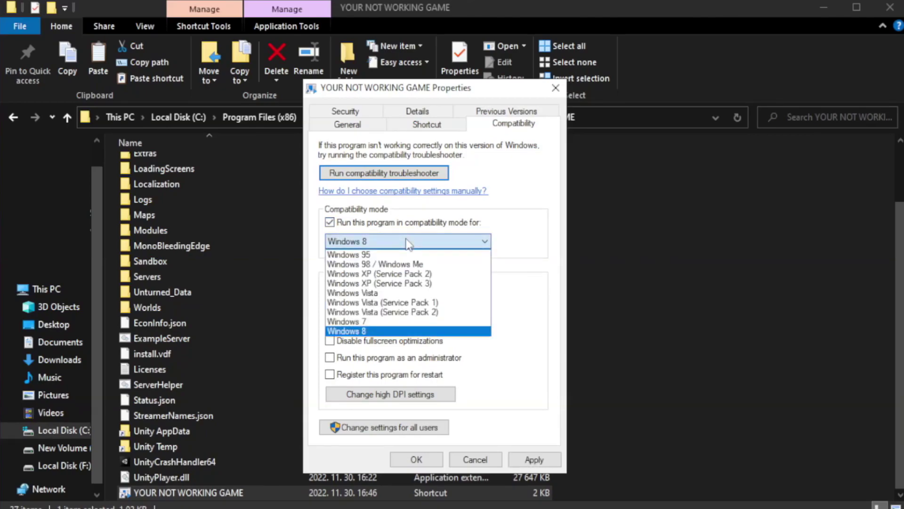
left_click(383, 331)
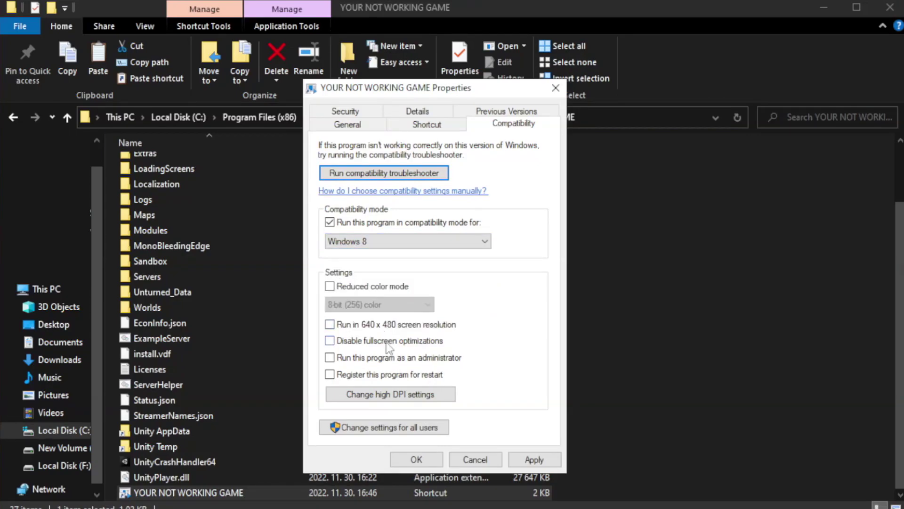
Step: Disable fullscreen optimizations and enable running as an administrator for the shortcut, apply the compatibility settings, and close the properties and folder
left_click(352, 343)
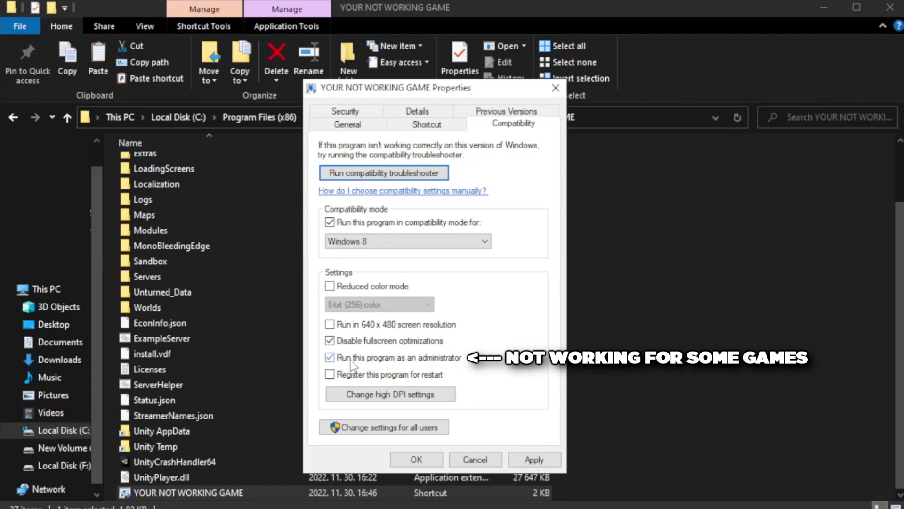
left_click(534, 456)
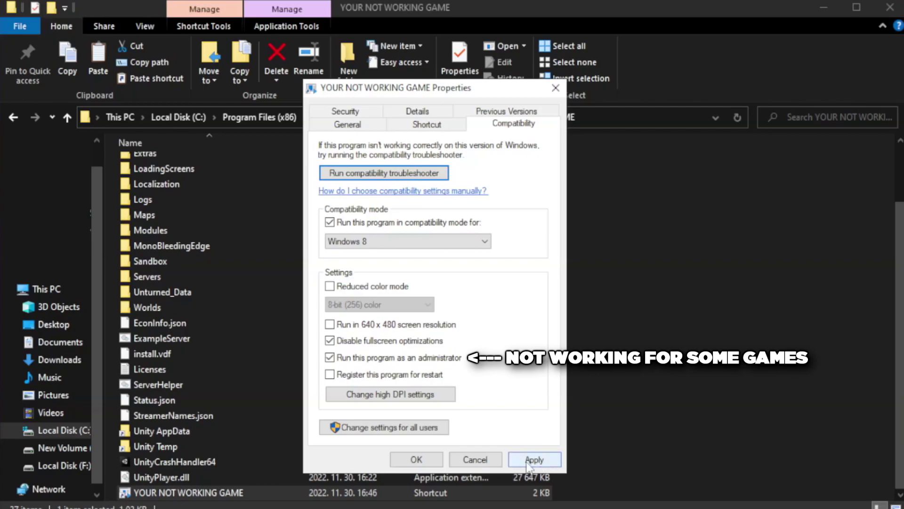
left_click(414, 461)
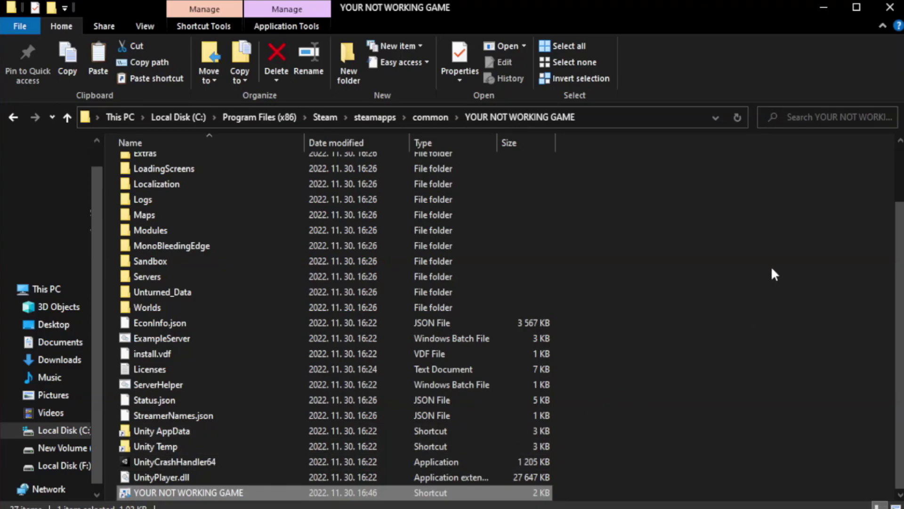
left_click(889, 9)
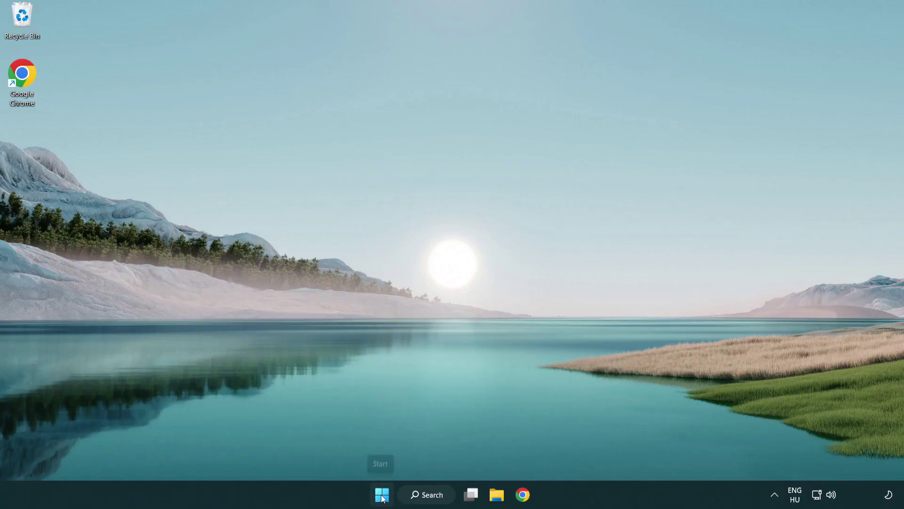
Step: Open the list of startup apps in Task Manager and disable Terminal
right_click(382, 496)
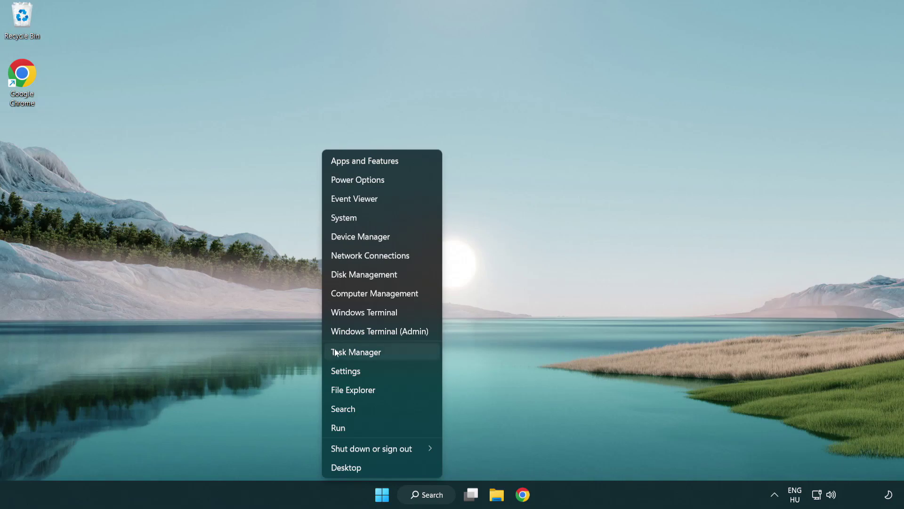
left_click(400, 354)
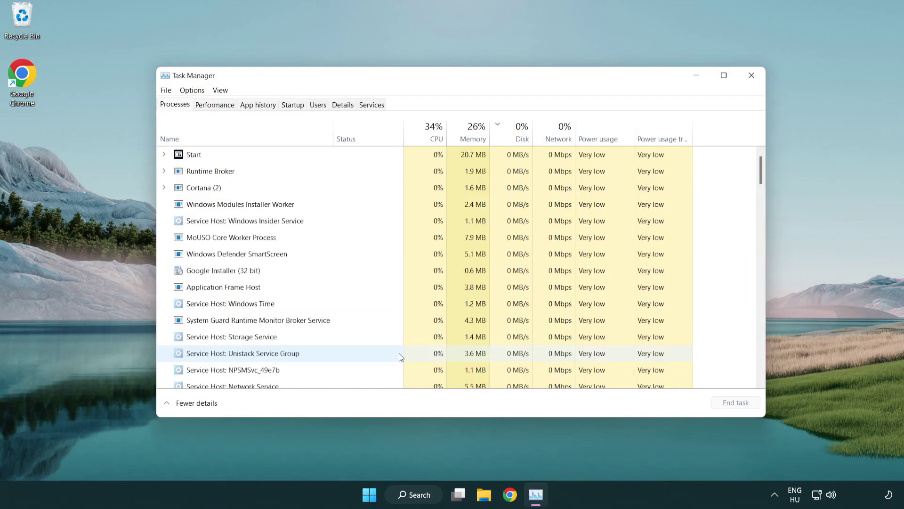
left_click(294, 105)
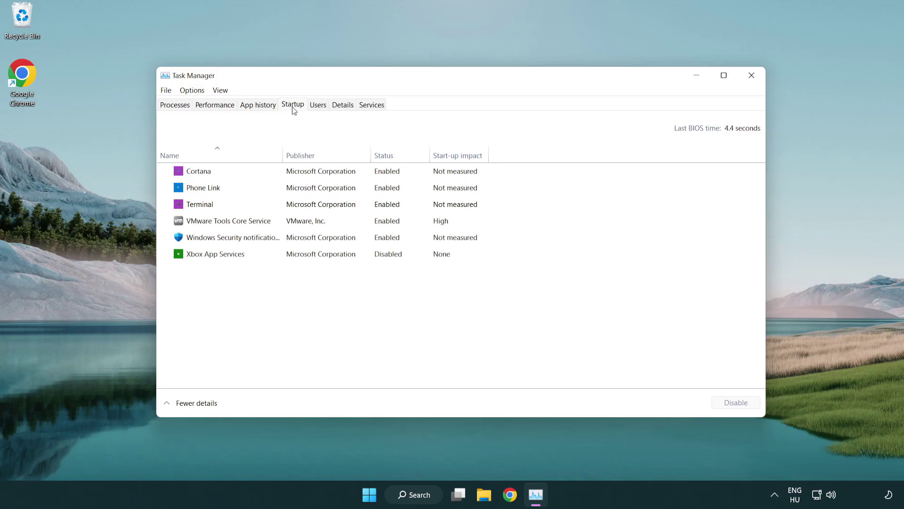
left_click(297, 205)
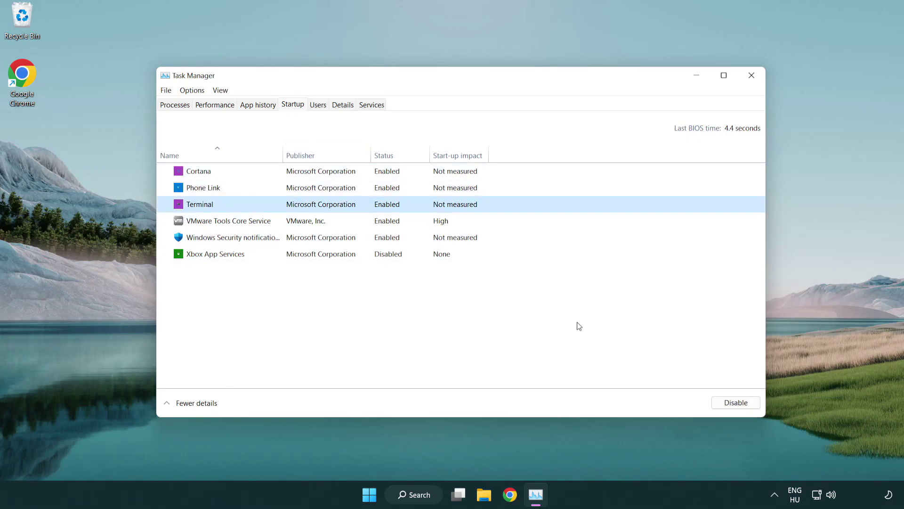
left_click(735, 402)
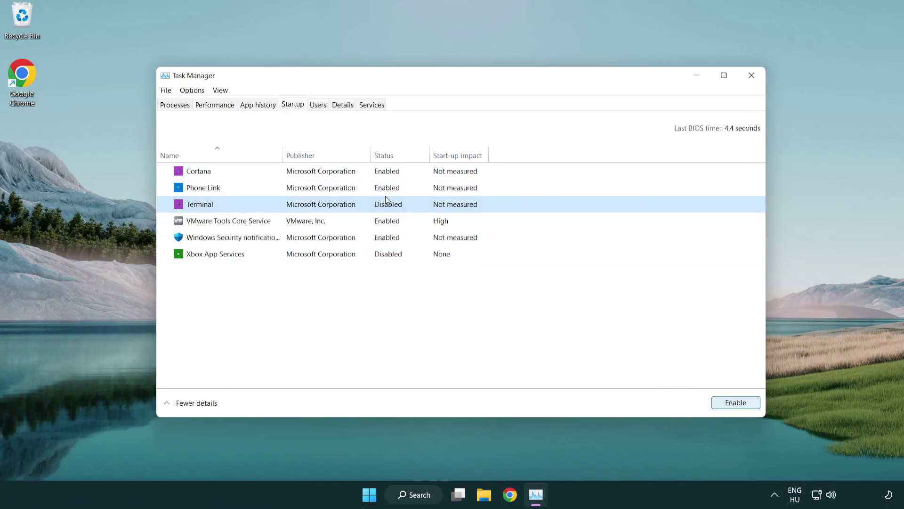
Step: Disable Phone Link, Cortana and the Windows Security notification entry at startup, and close Task Manager
left_click(376, 190)
left_click(735, 403)
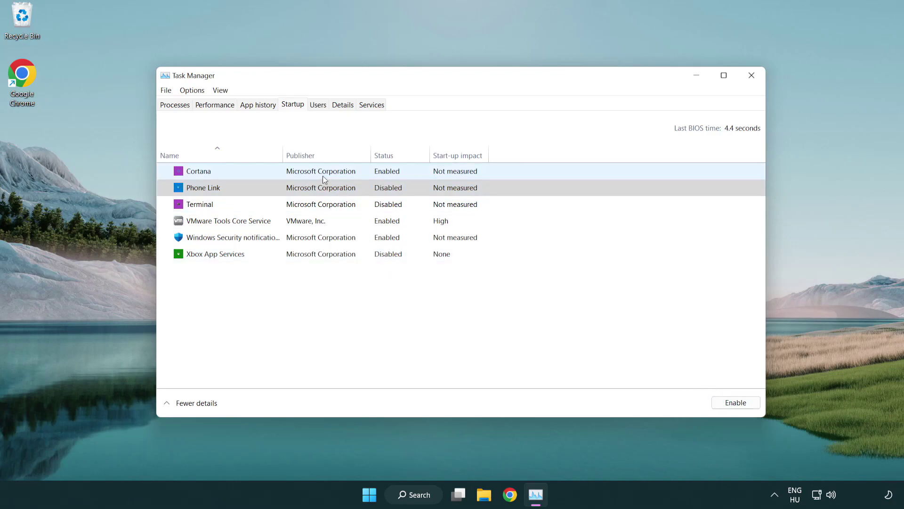
left_click(323, 176)
left_click(735, 403)
left_click(429, 241)
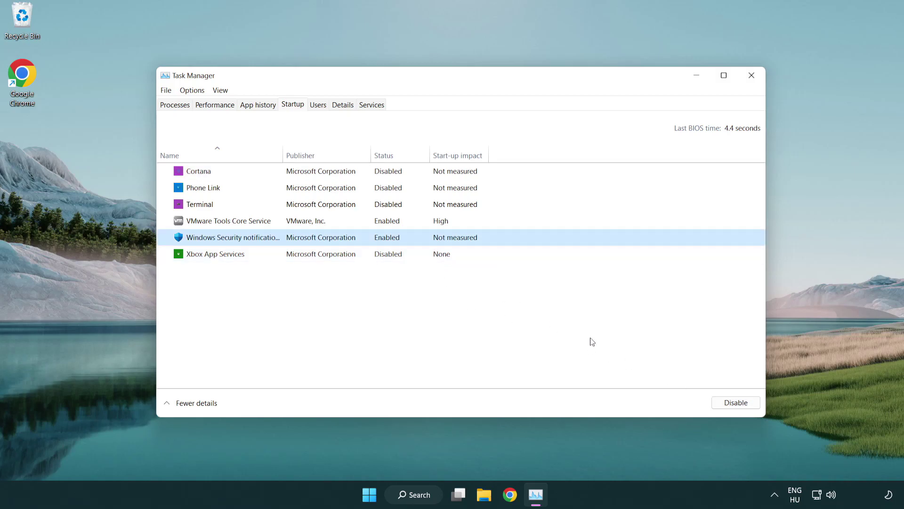
left_click(731, 405)
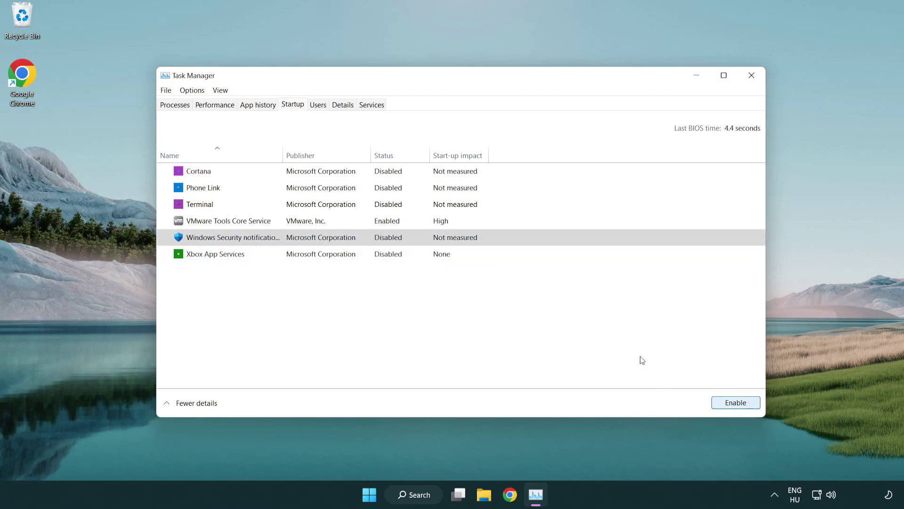
left_click(752, 76)
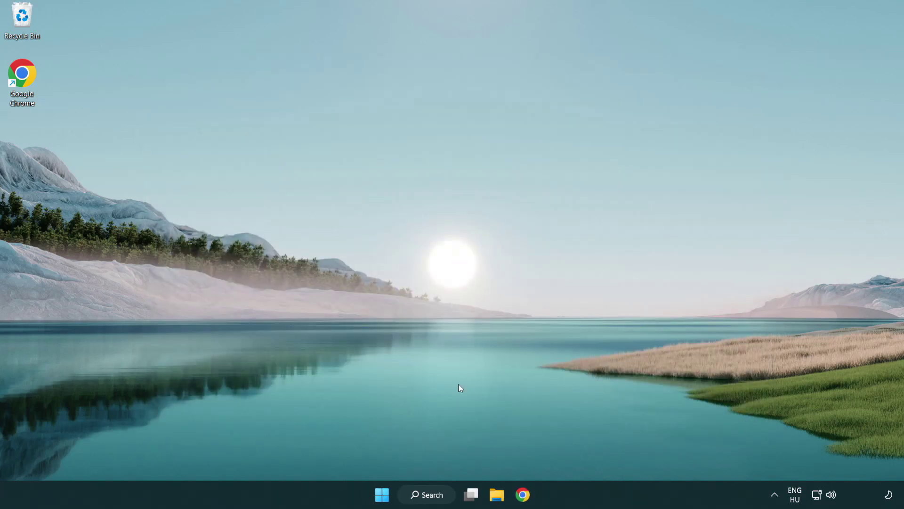
Step: Search for cmd, run Command Prompt as administrator, and move its window toward the middle of the desktop
left_click(423, 492)
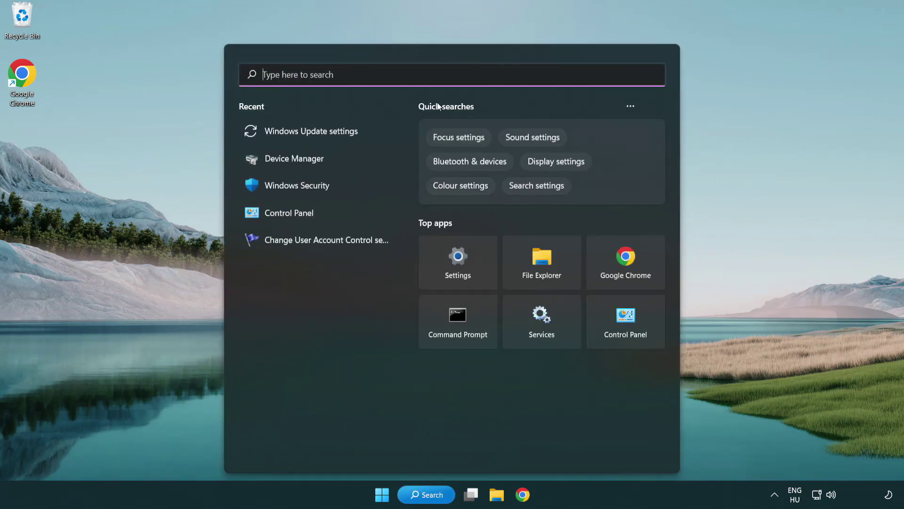
type("cmd")
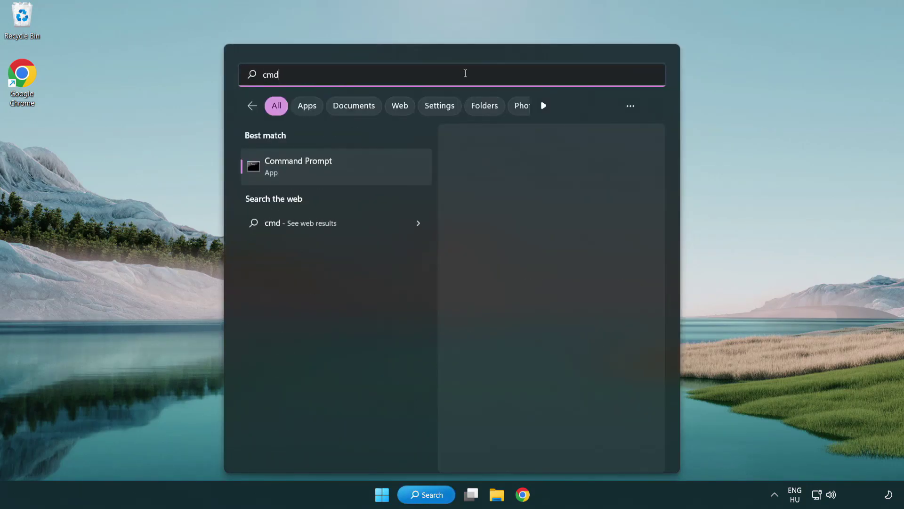
right_click(347, 172)
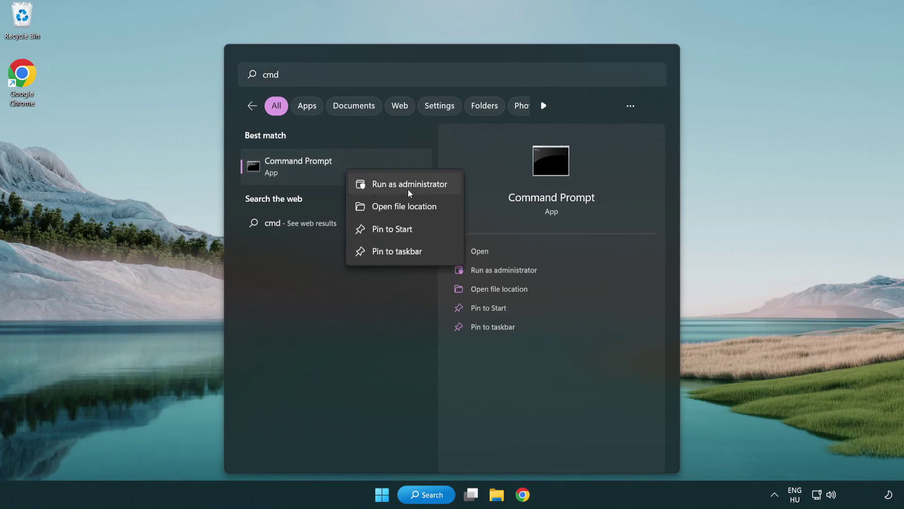
left_click(408, 188)
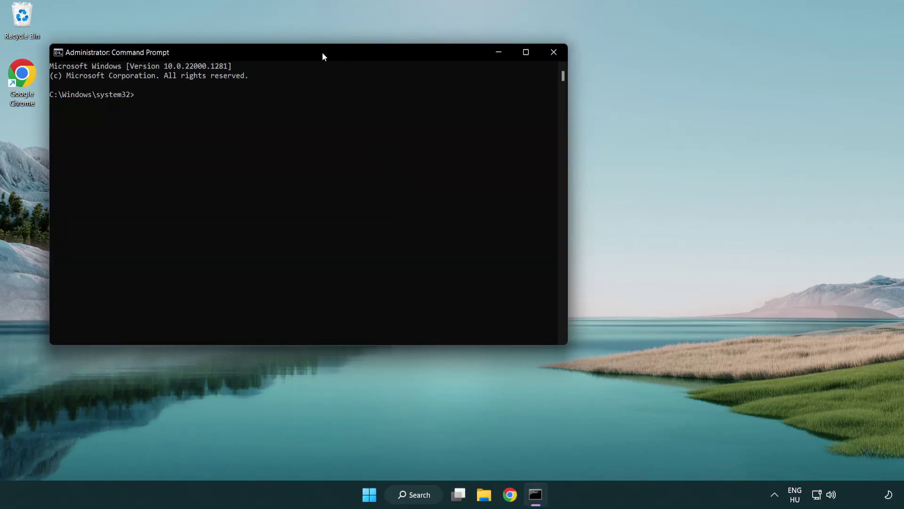
left_click_drag(322, 53, 454, 90)
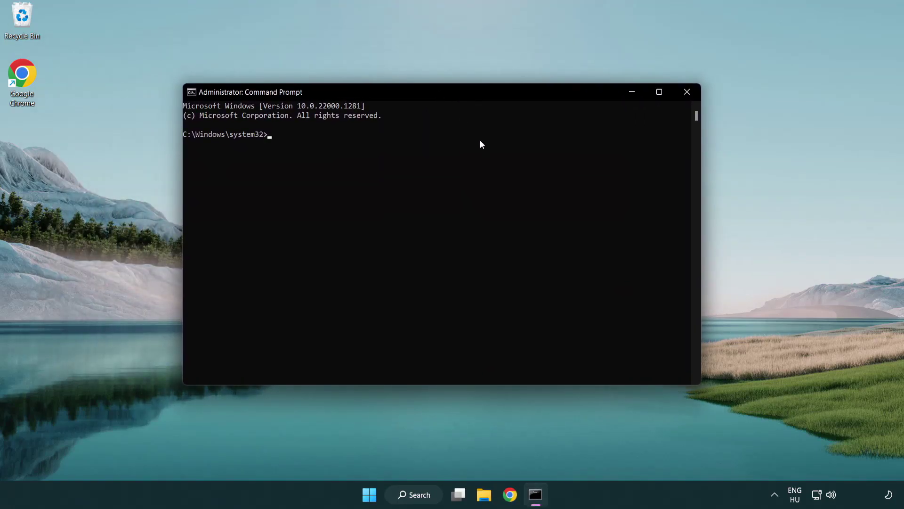
Step: Run the system file check sfc /scannow, close Command Prompt when it completes, and bring up the computer's power options
type("sfc /scannow")
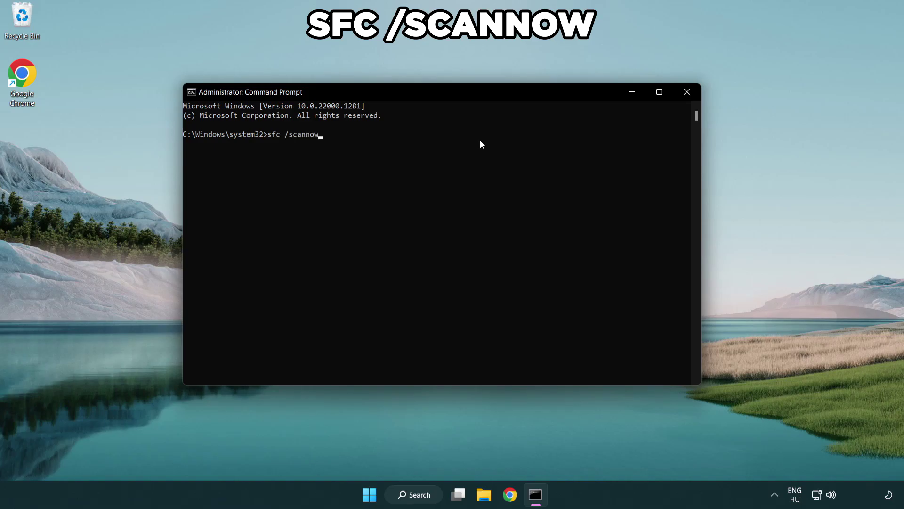
key("Return")
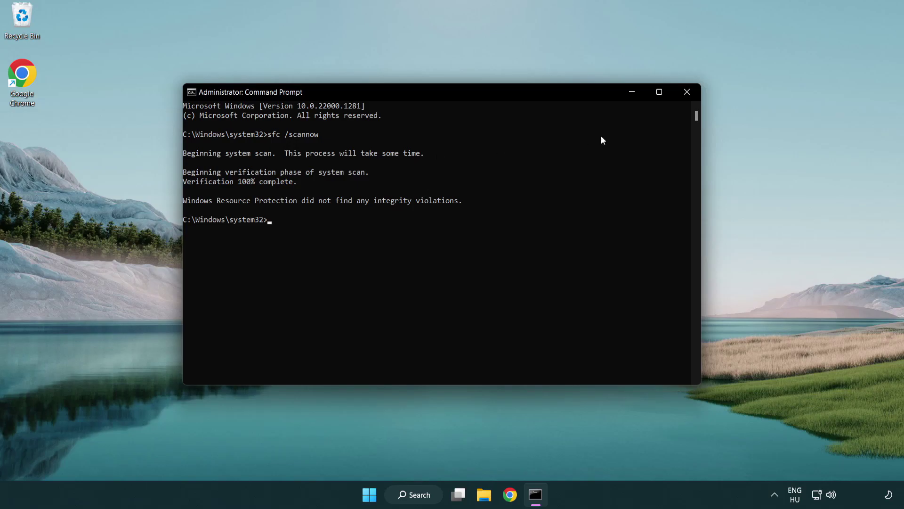
left_click(691, 95)
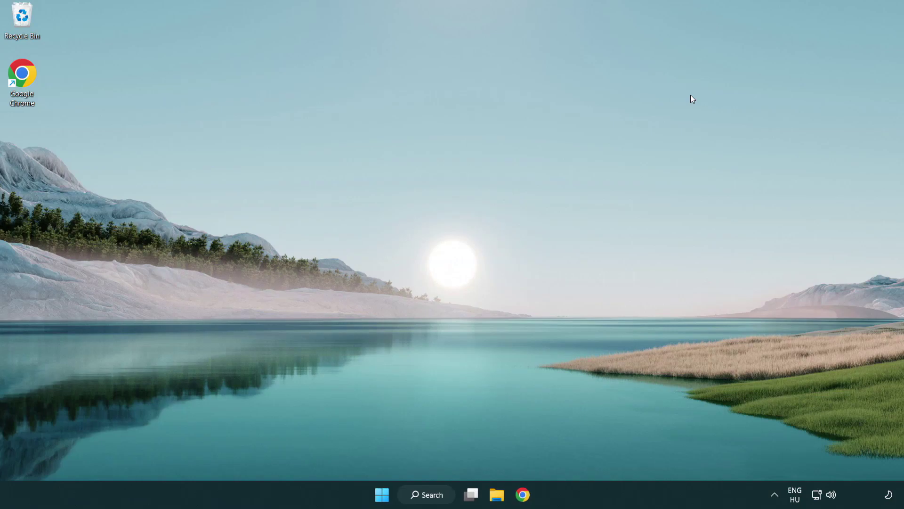
key("super")
left_click(603, 451)
Step: Search Windows for "security" and open the Windows Security app
left_click(432, 498)
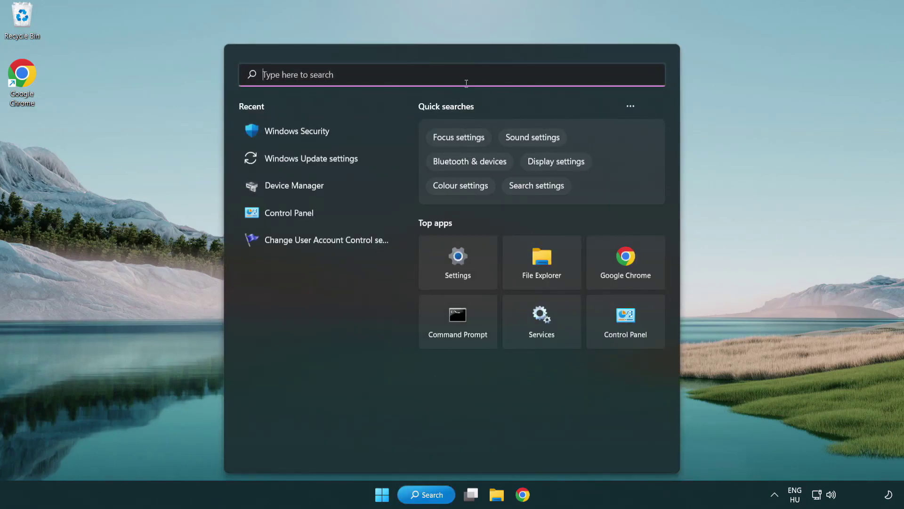
type("sec")
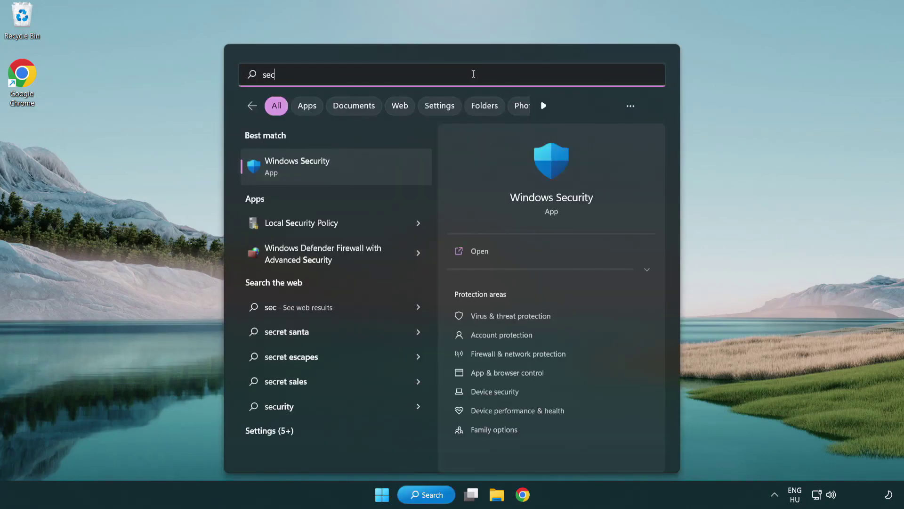
type("urity")
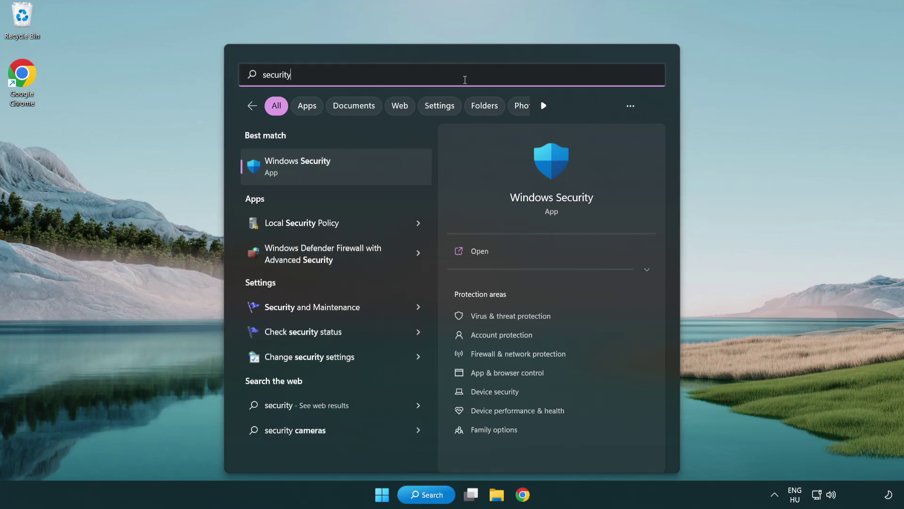
left_click(370, 175)
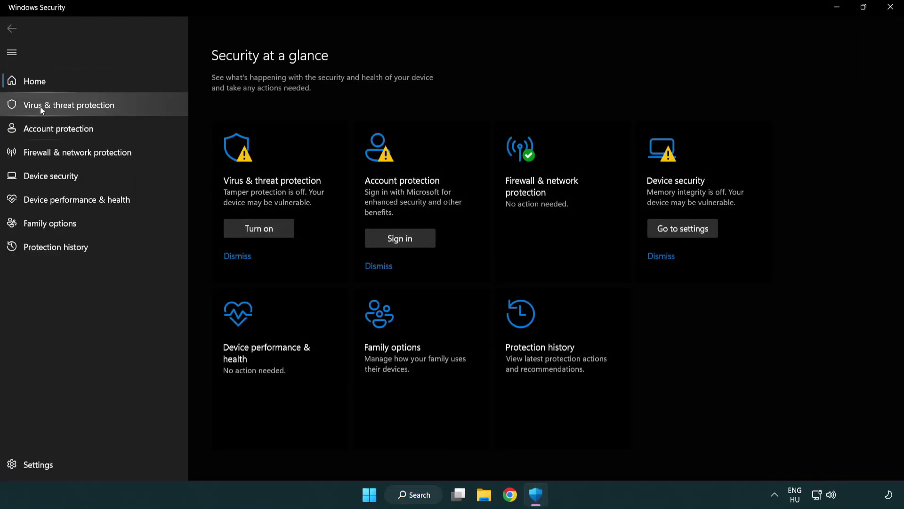
Step: Open the Microsoft Defender Antivirus exclusions page from the virus and threat protection settings
left_click(136, 106)
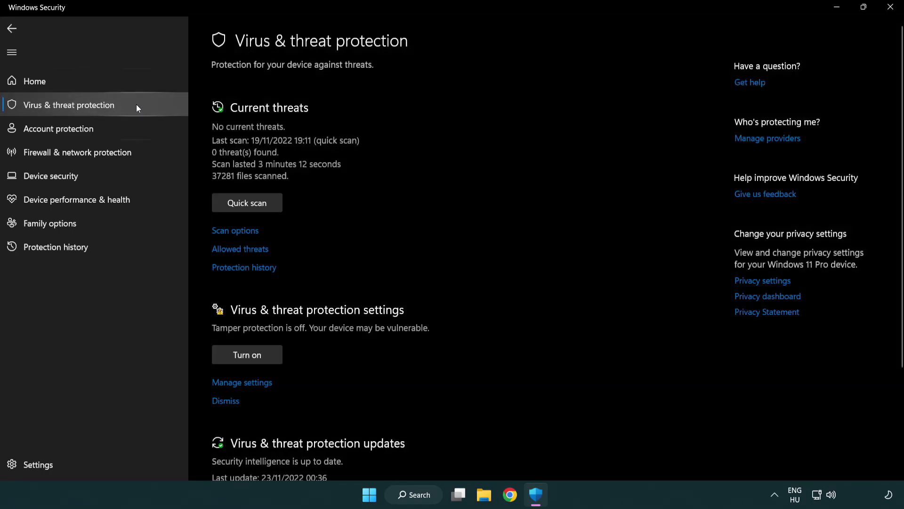
scroll(267, 262, "down", 3)
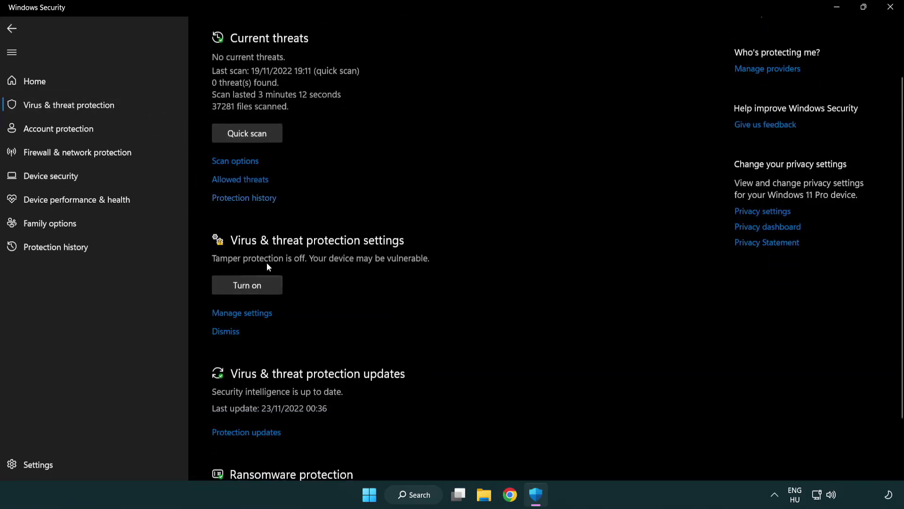
left_click(241, 315)
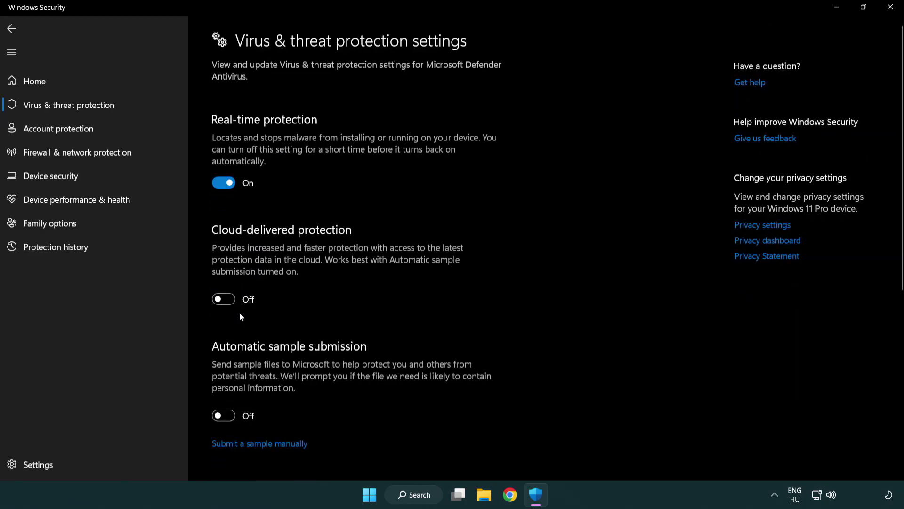
scroll(241, 316, "down", 6)
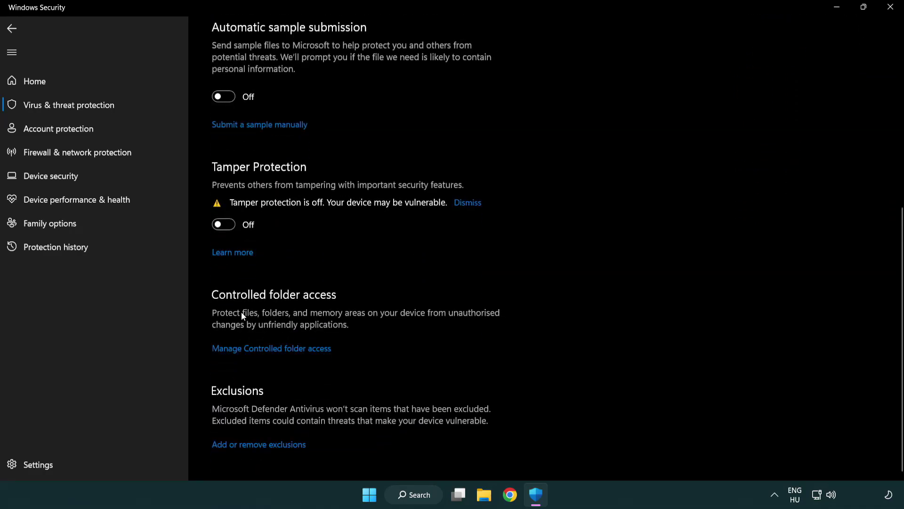
left_click(262, 447)
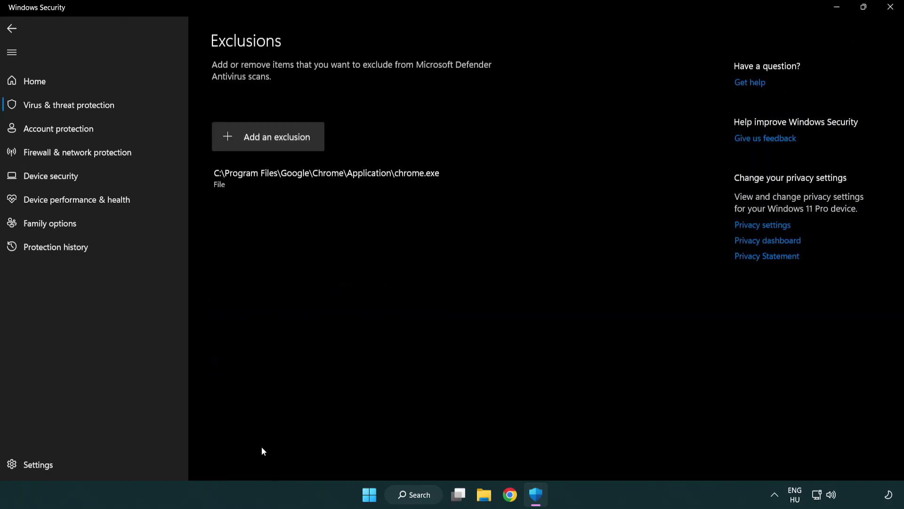
Step: Add the NOT WORKING APP shortcut in C:\Program Files (x86)\NOT WORKING APP as a file exclusion, and close Windows Security
left_click(272, 142)
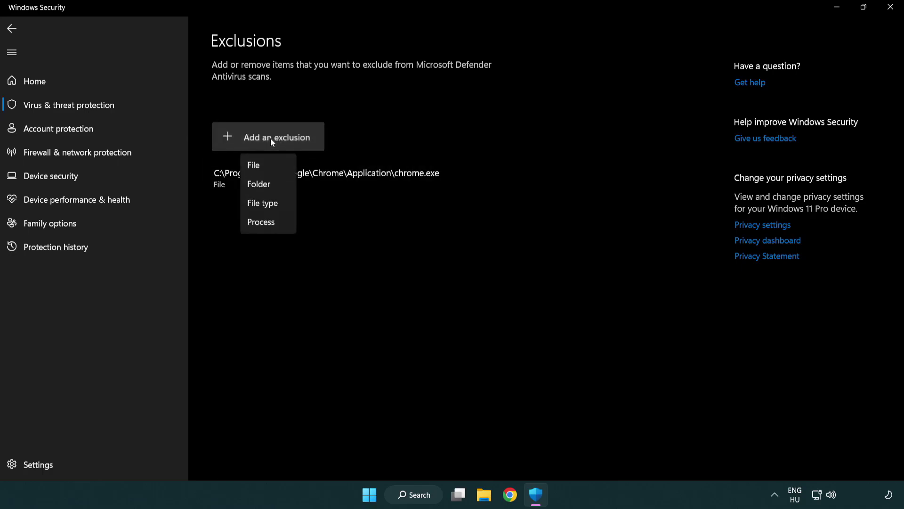
left_click(272, 166)
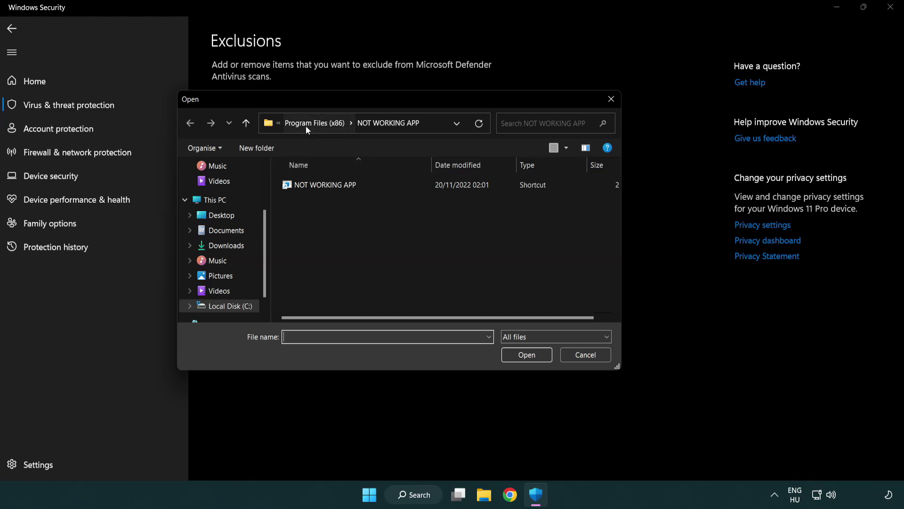
left_click(306, 126)
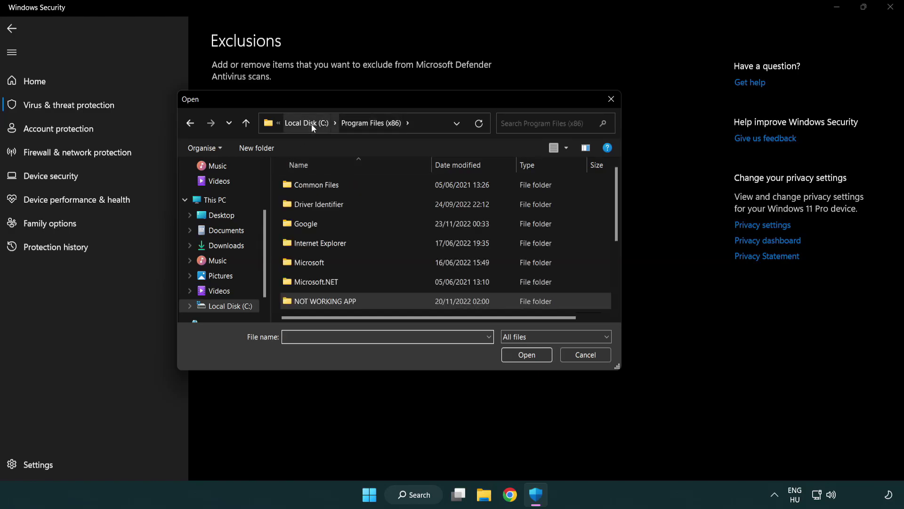
left_click(312, 123)
left_click(306, 125)
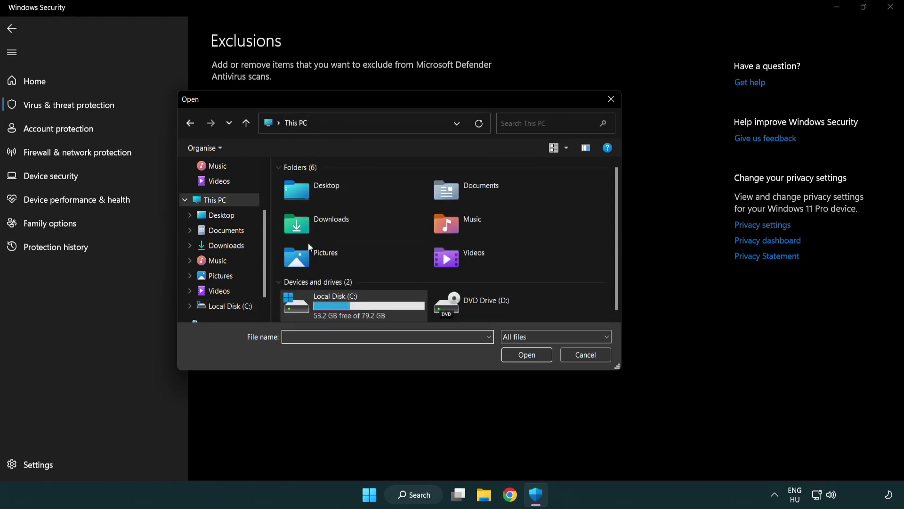
double_click(329, 311)
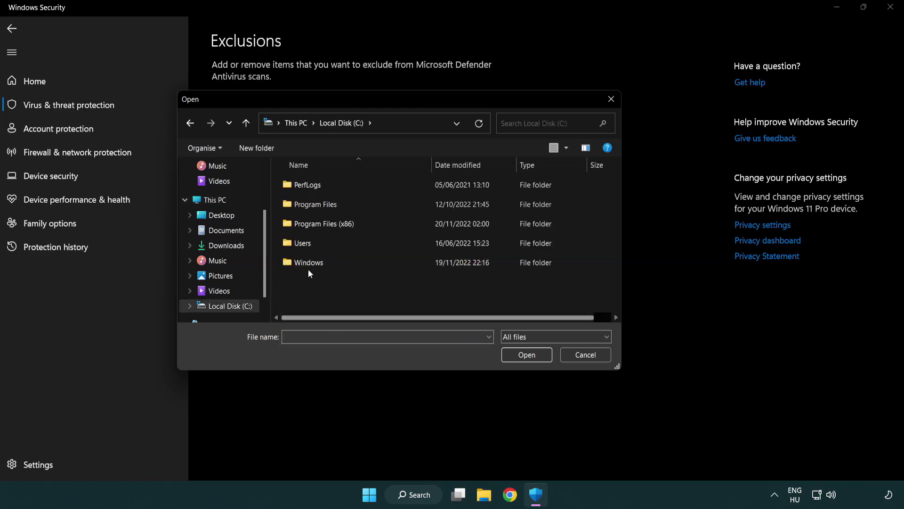
double_click(331, 224)
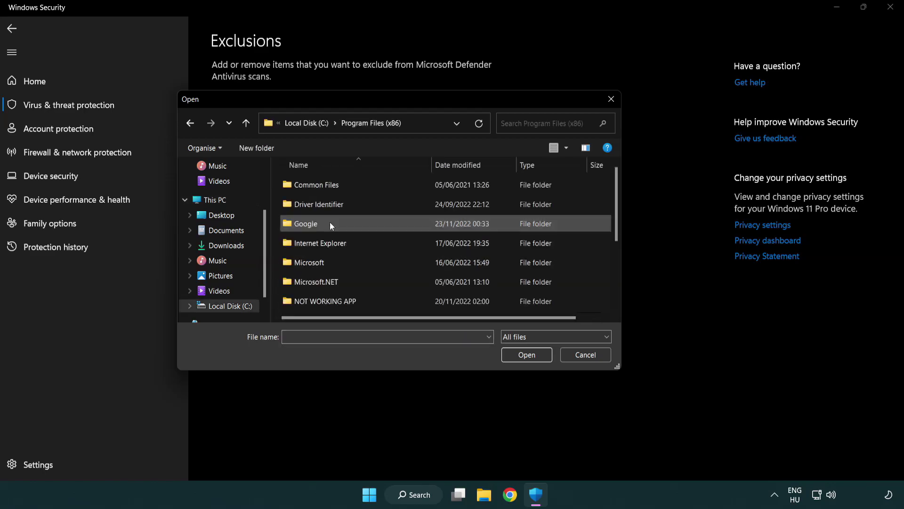
double_click(338, 302)
left_click(321, 186)
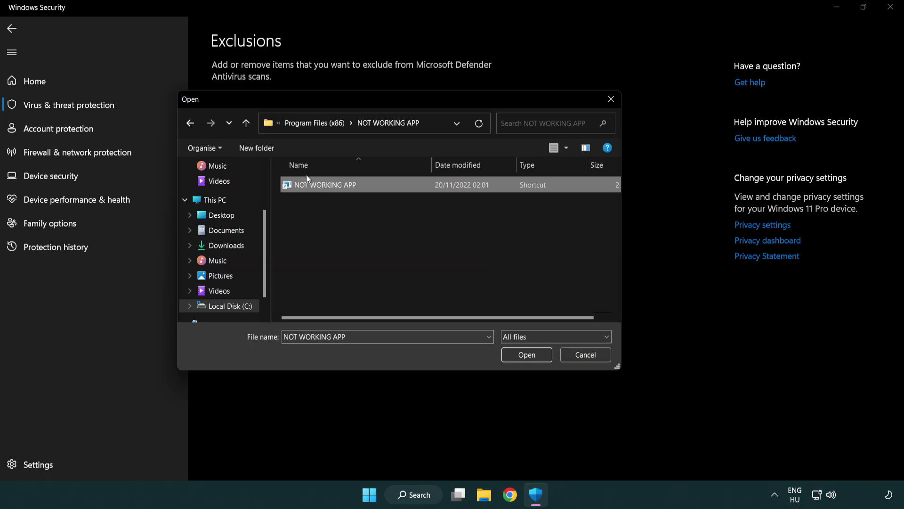
left_click(526, 361)
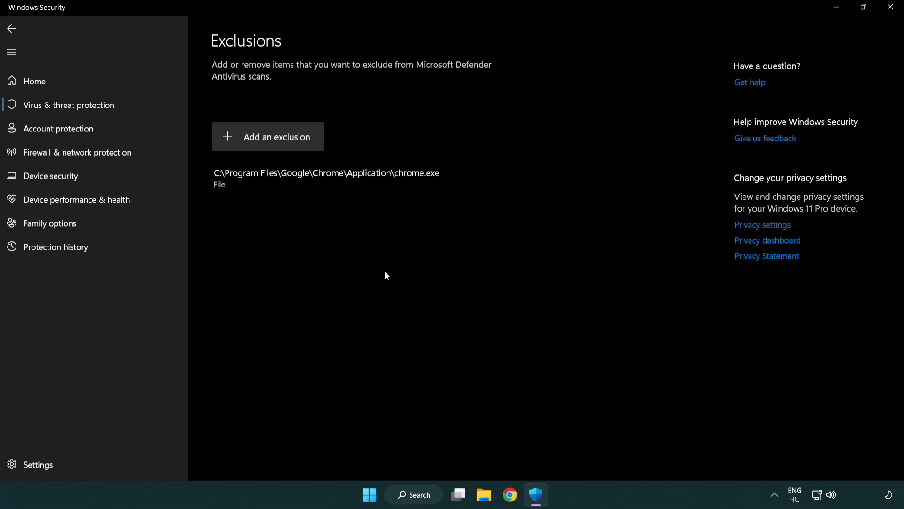
left_click(891, 15)
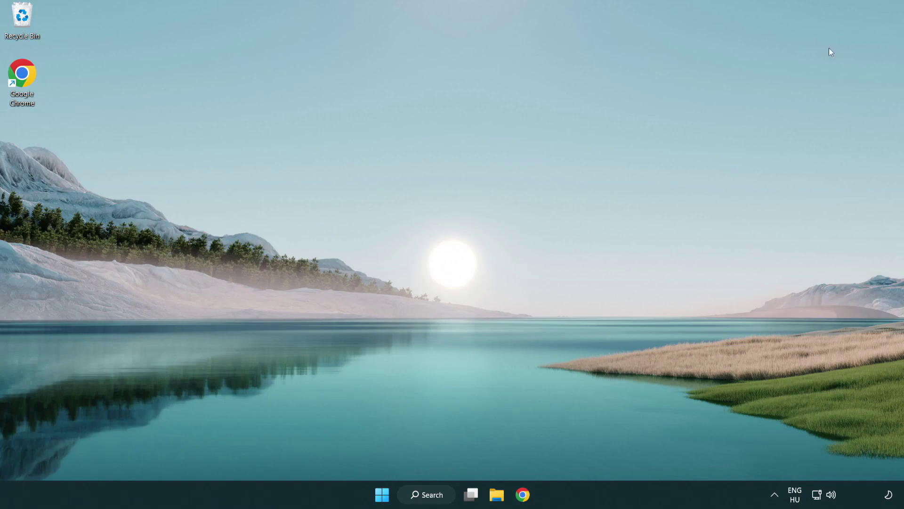
Step: Bring up the power options in order to restart the computer
left_click(381, 499)
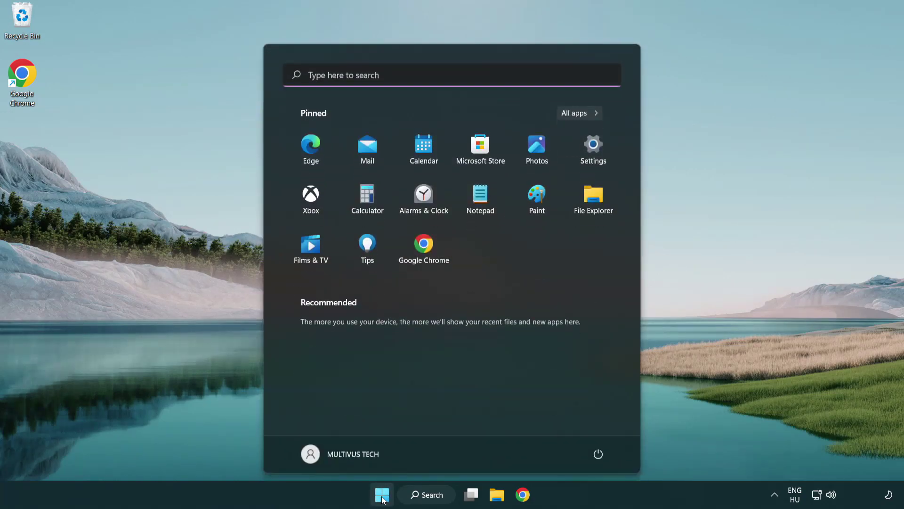
left_click(603, 452)
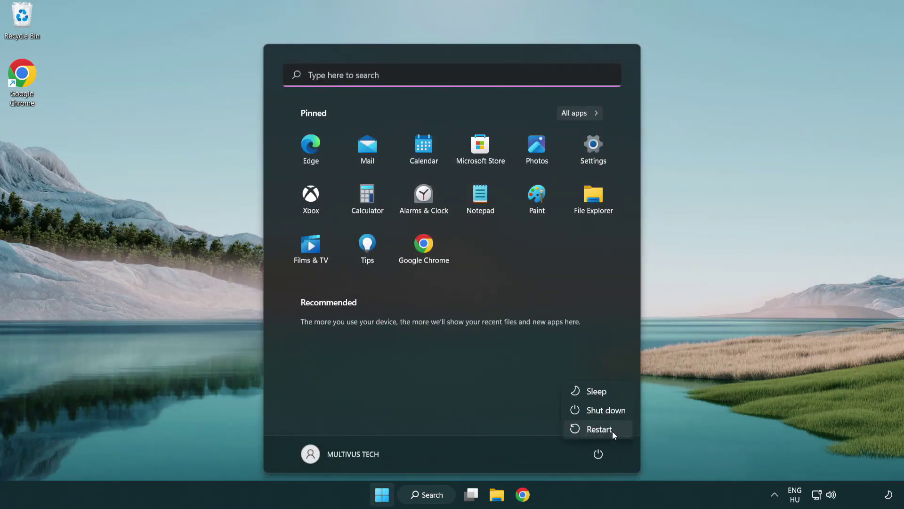